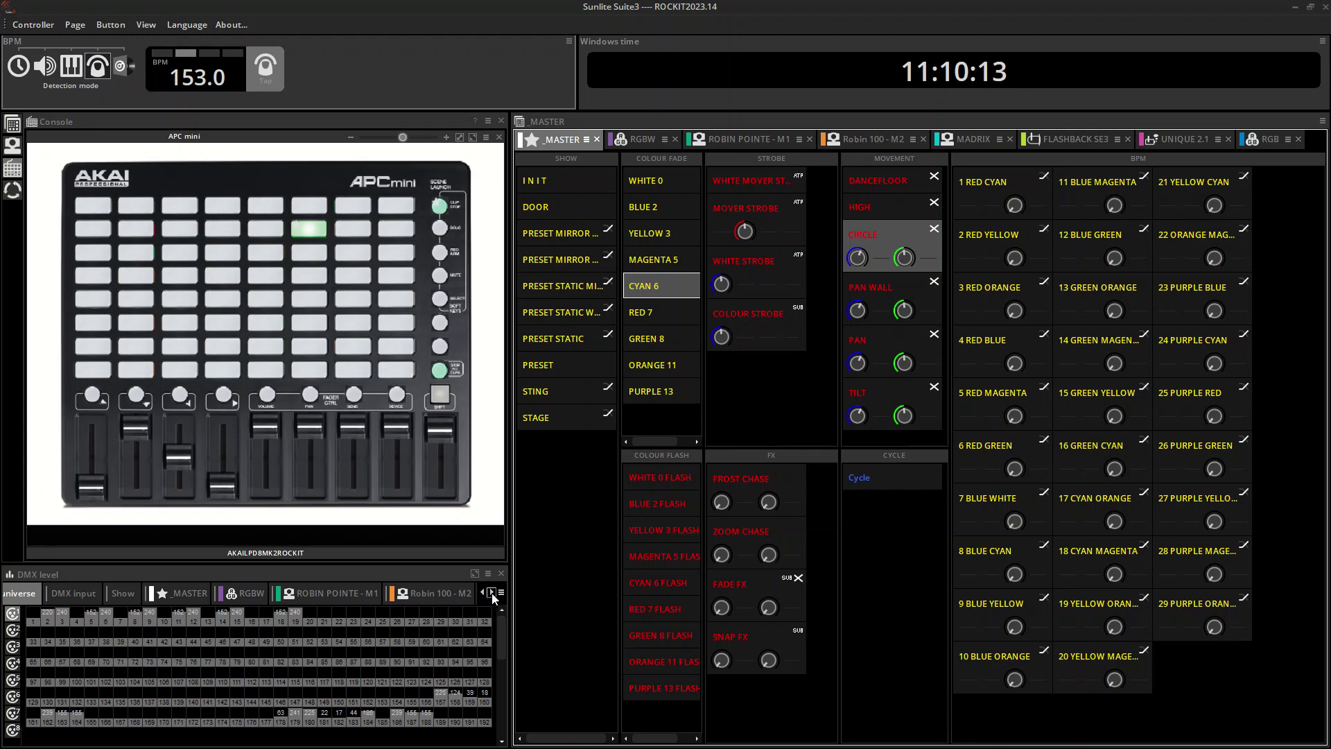
# Examine the DMX levels of the RGB fixtures, then show the fixture layout
pyautogui.click(492, 593)
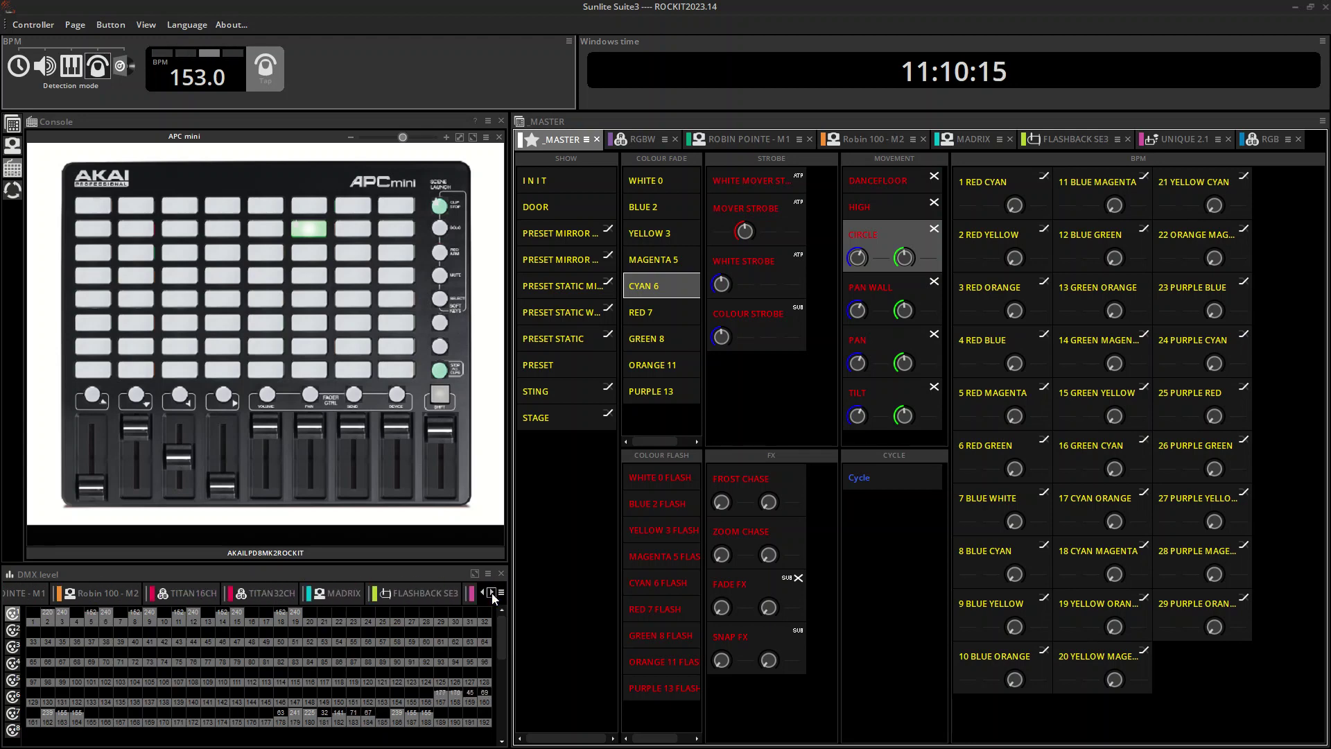
pyautogui.click(491, 593)
pyautogui.click(491, 593)
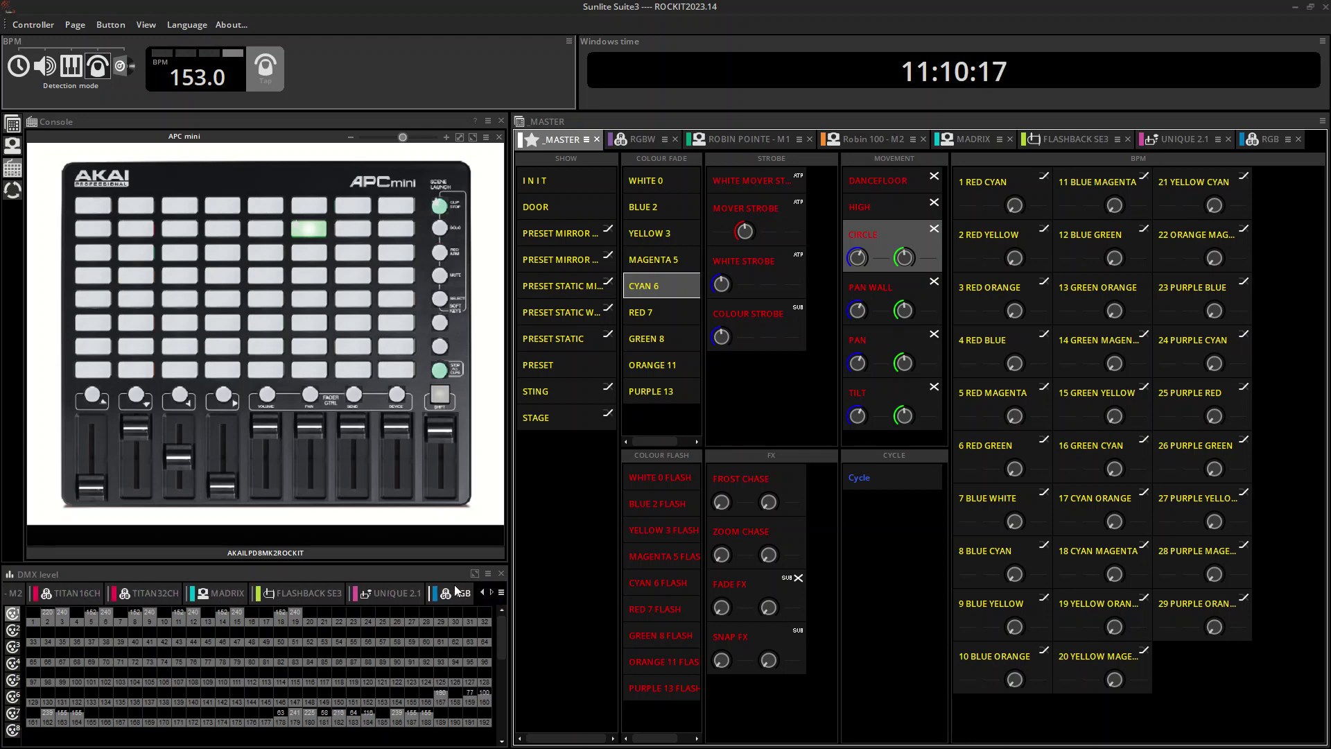
pyautogui.click(457, 592)
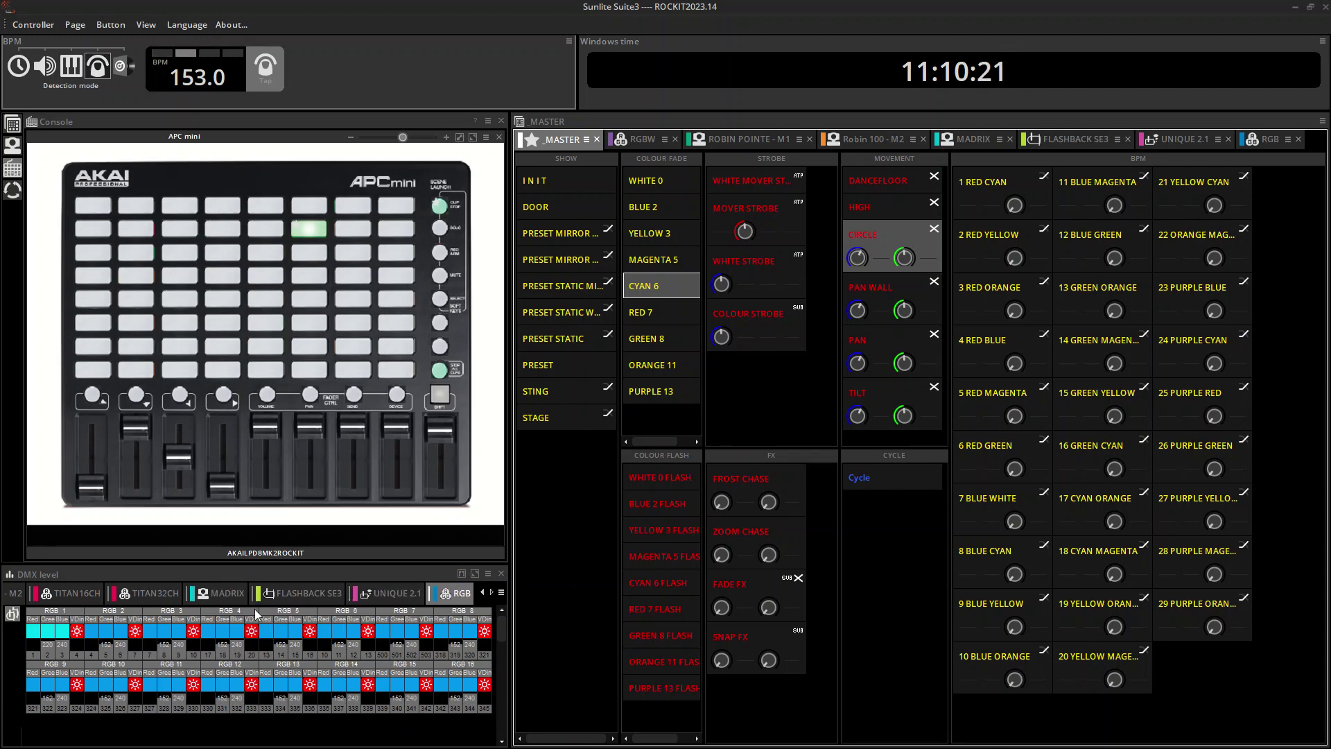
pyautogui.scroll(-5, 281, 651)
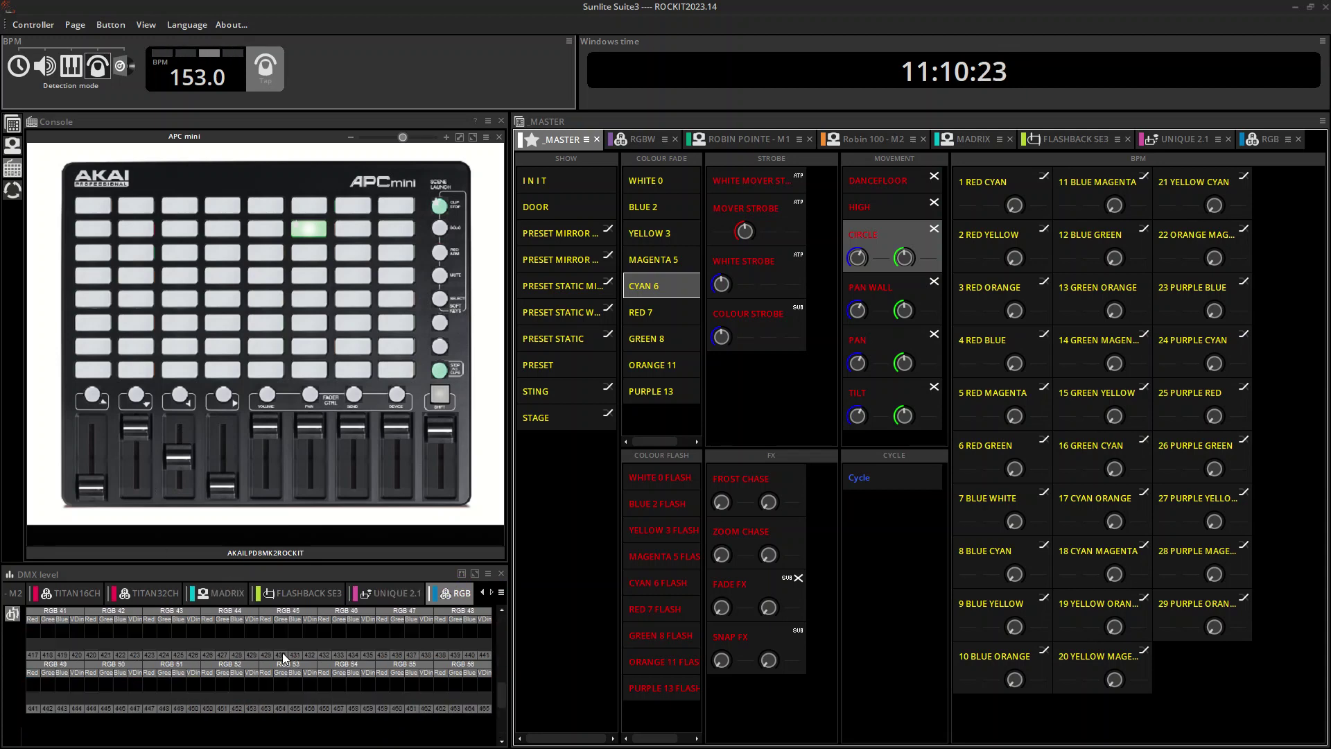
pyautogui.scroll(5, 281, 652)
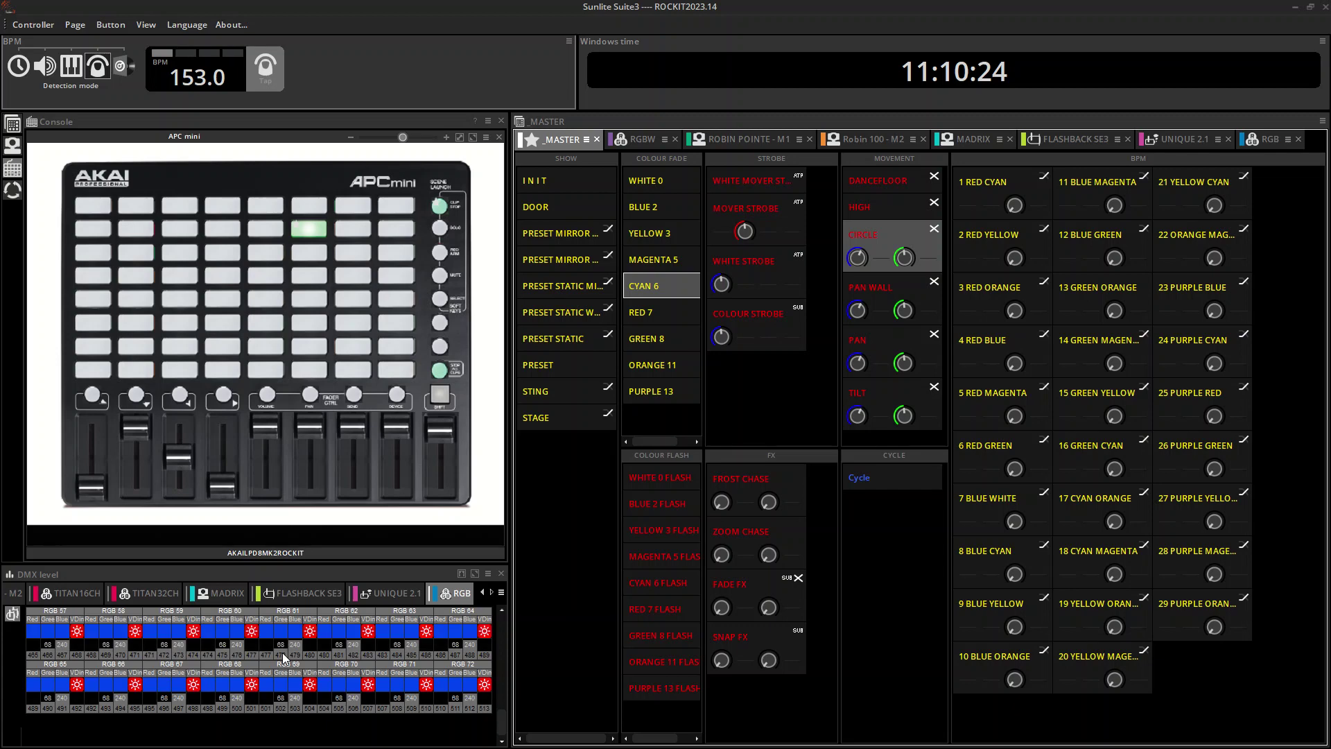
pyautogui.click(501, 612)
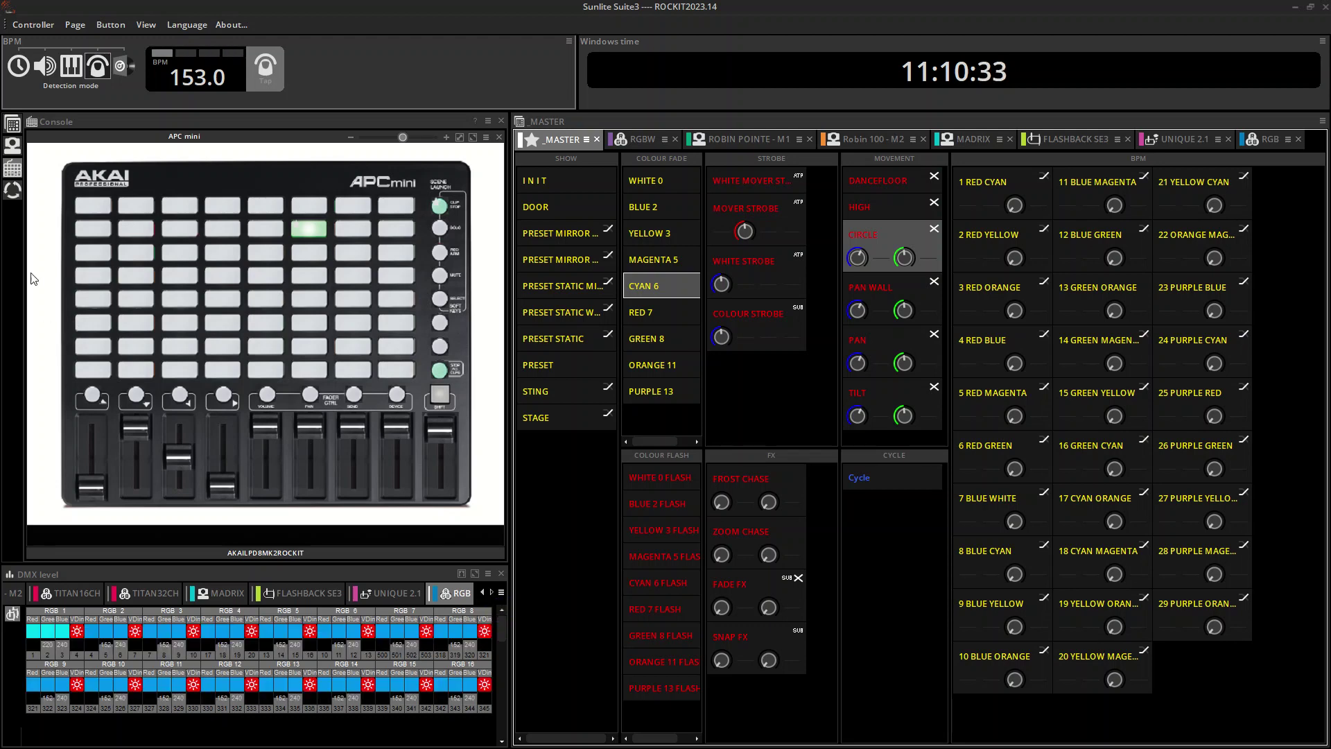
pyautogui.click(13, 147)
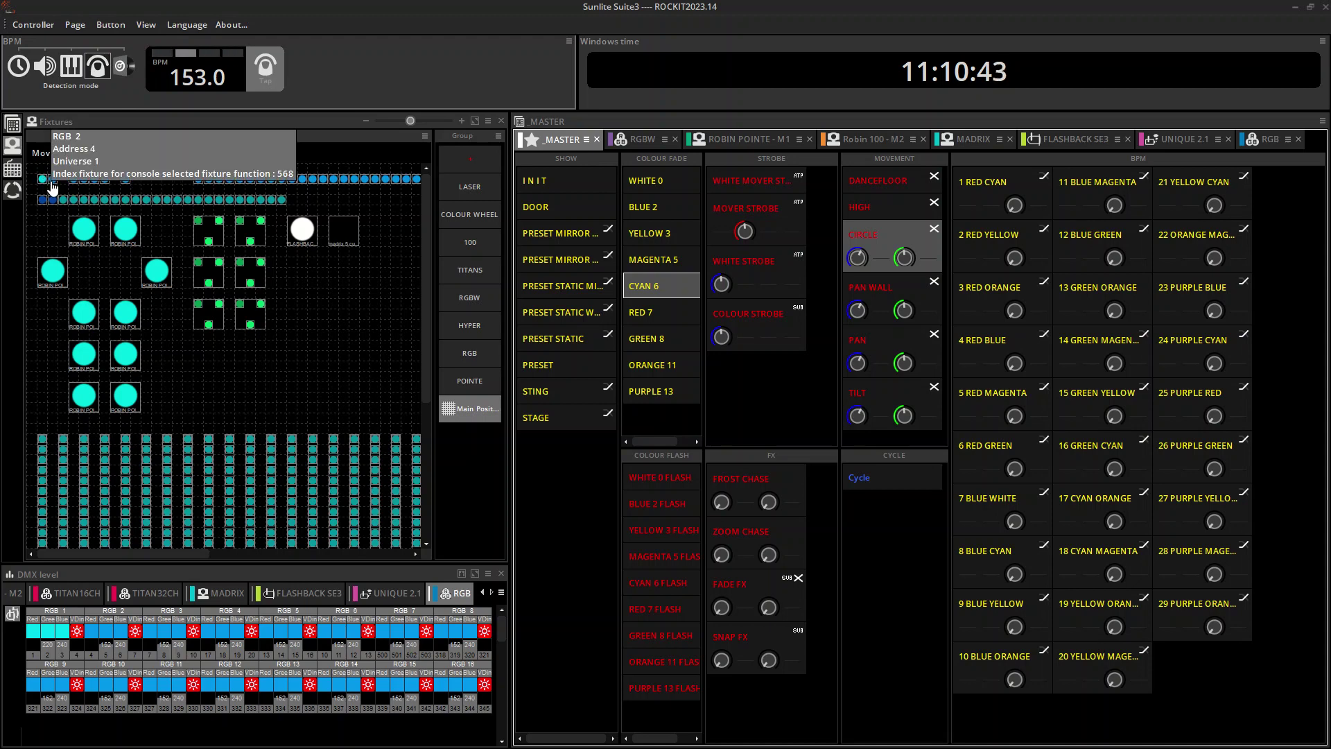
# Open the palette editor and display the rgb fixtures' colour values in the CYAN 6 palette
pyautogui.click(153, 27)
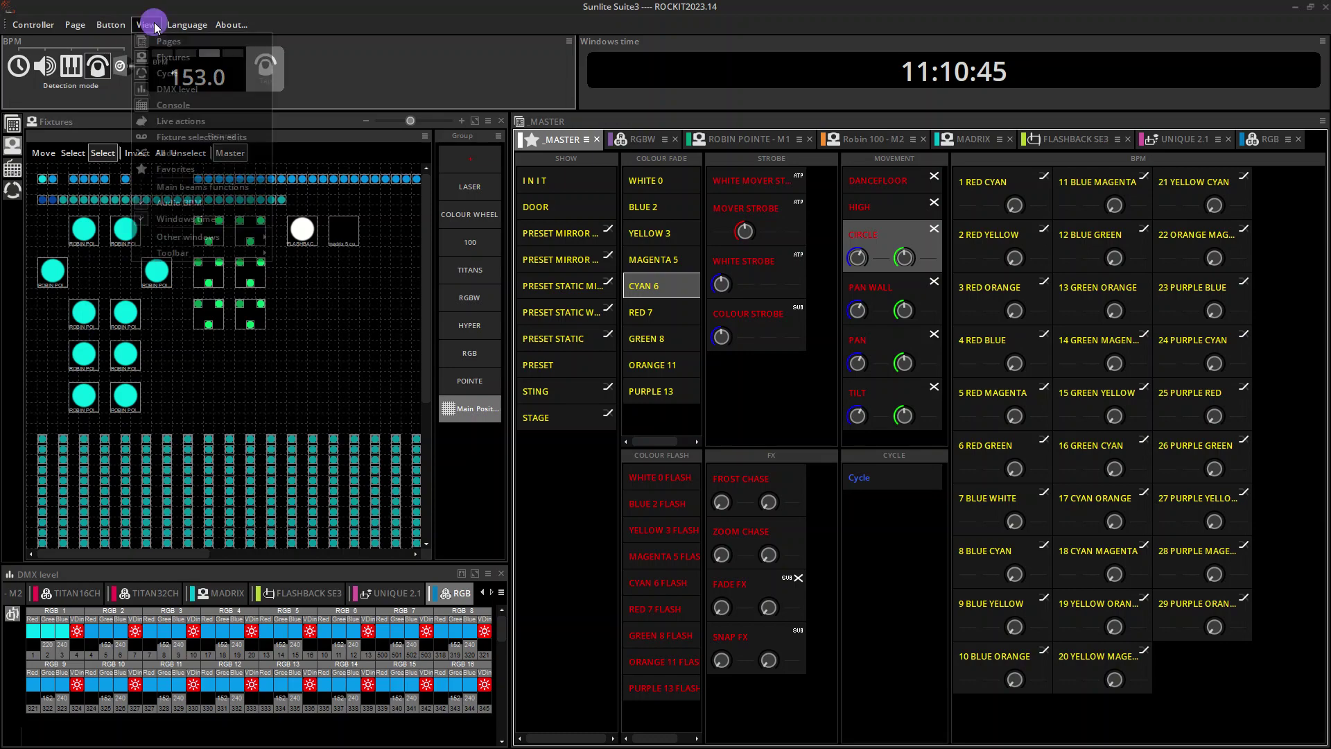
pyautogui.moveTo(231, 240)
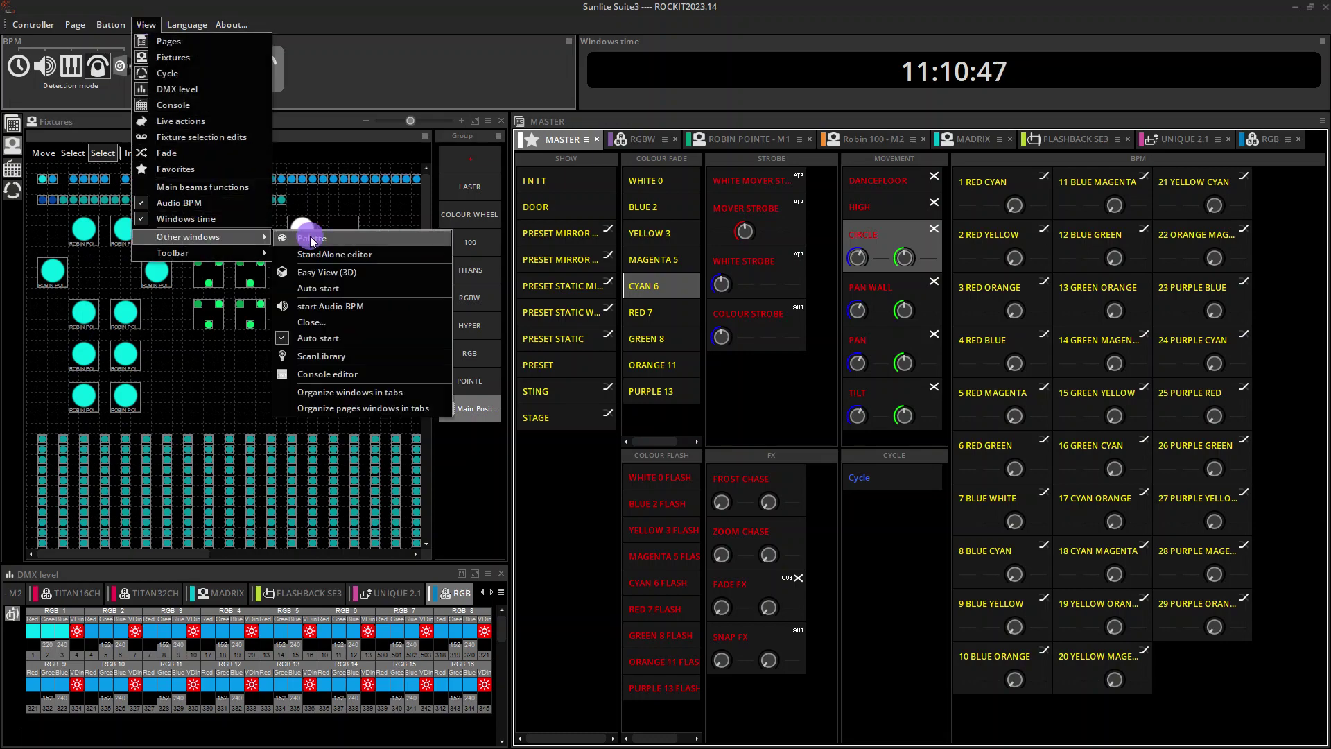
pyautogui.click(310, 236)
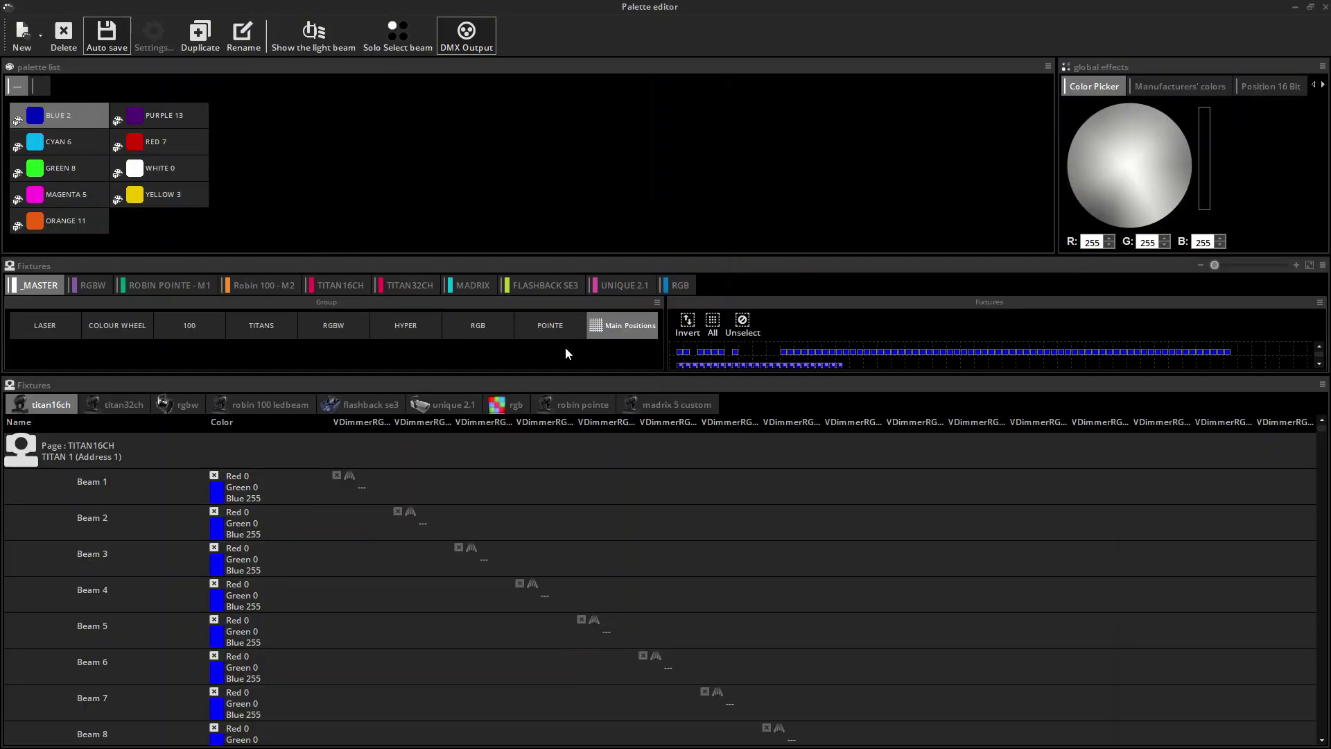
pyautogui.click(683, 285)
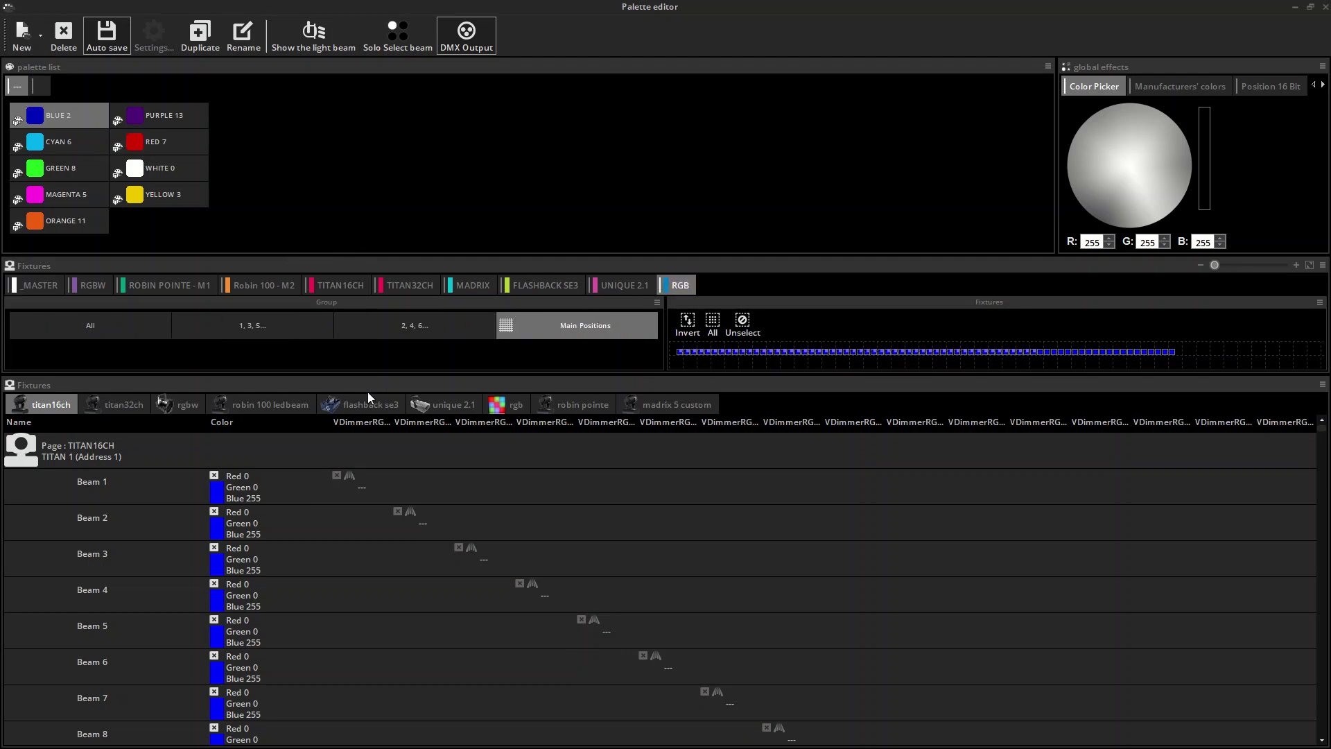
pyautogui.click(495, 408)
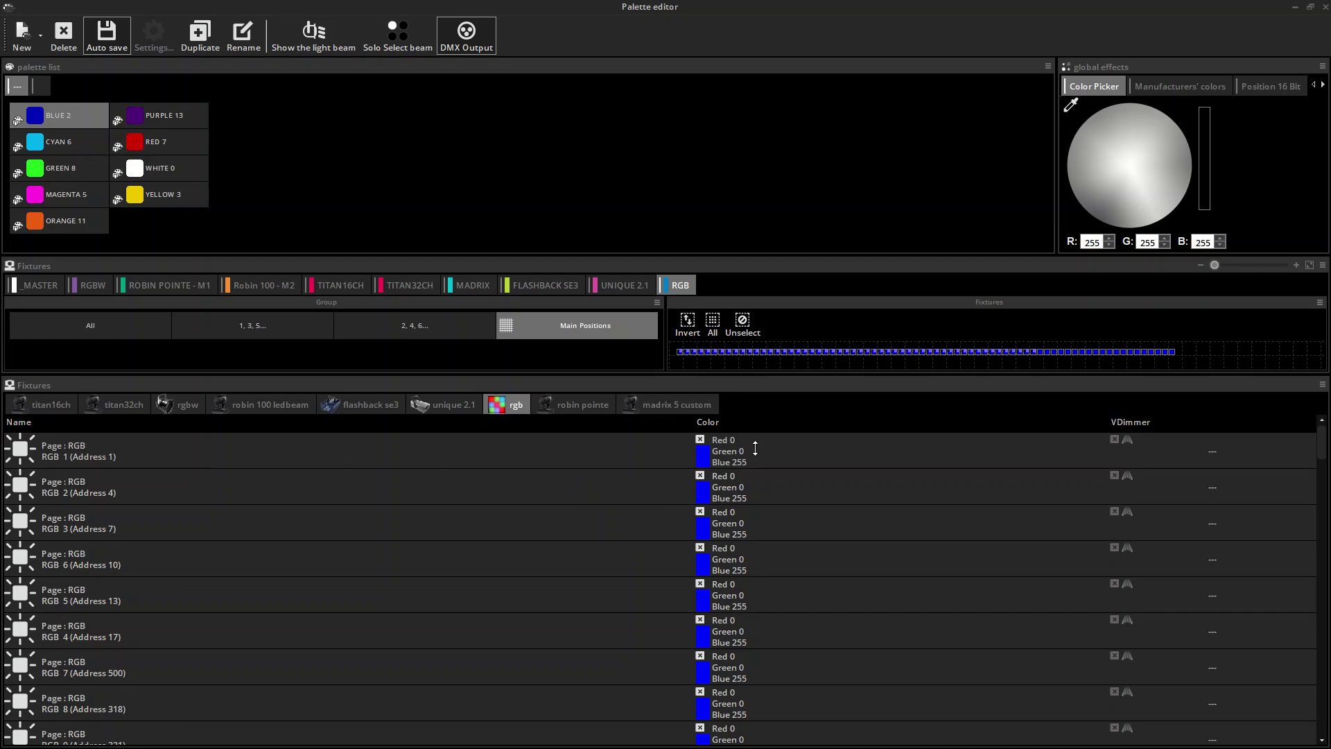
pyautogui.click(80, 135)
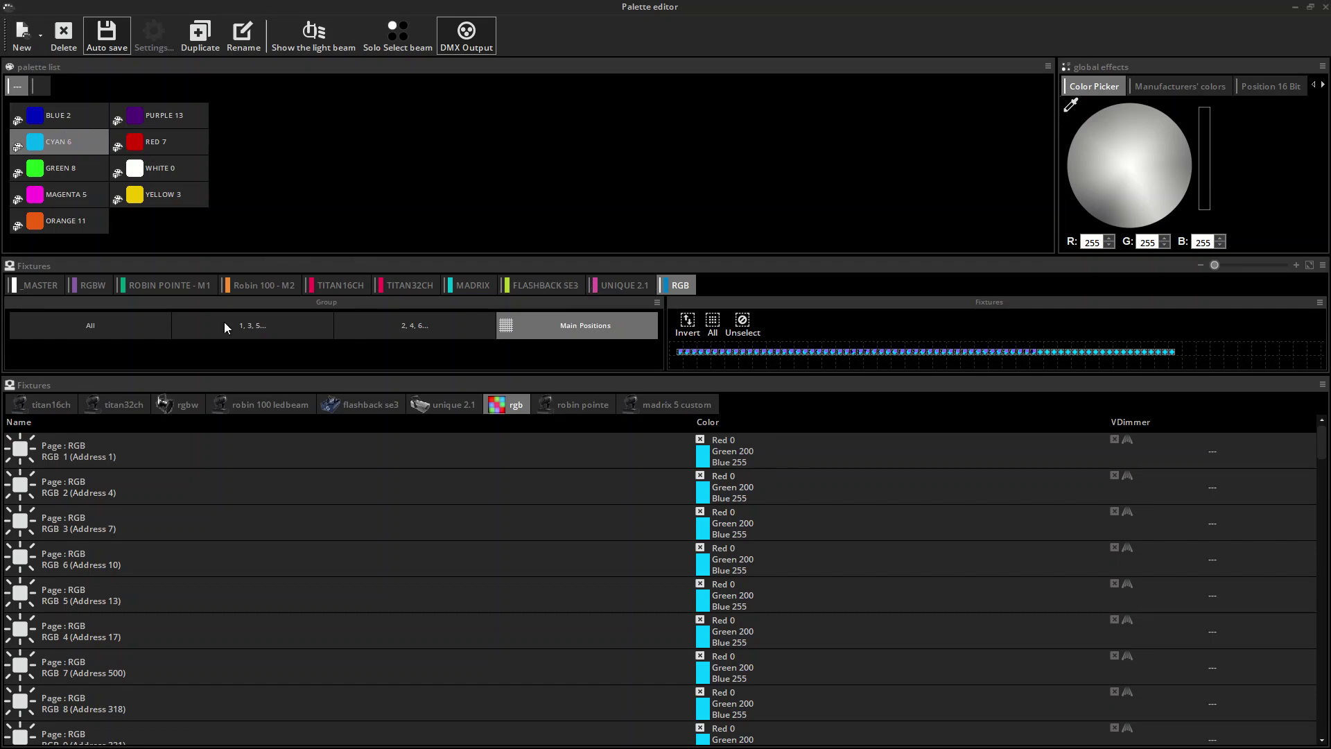
# Reapply a green value of 200 to all RGB fixtures in the CYAN 6 palette and close the palette editor
pyautogui.click(130, 318)
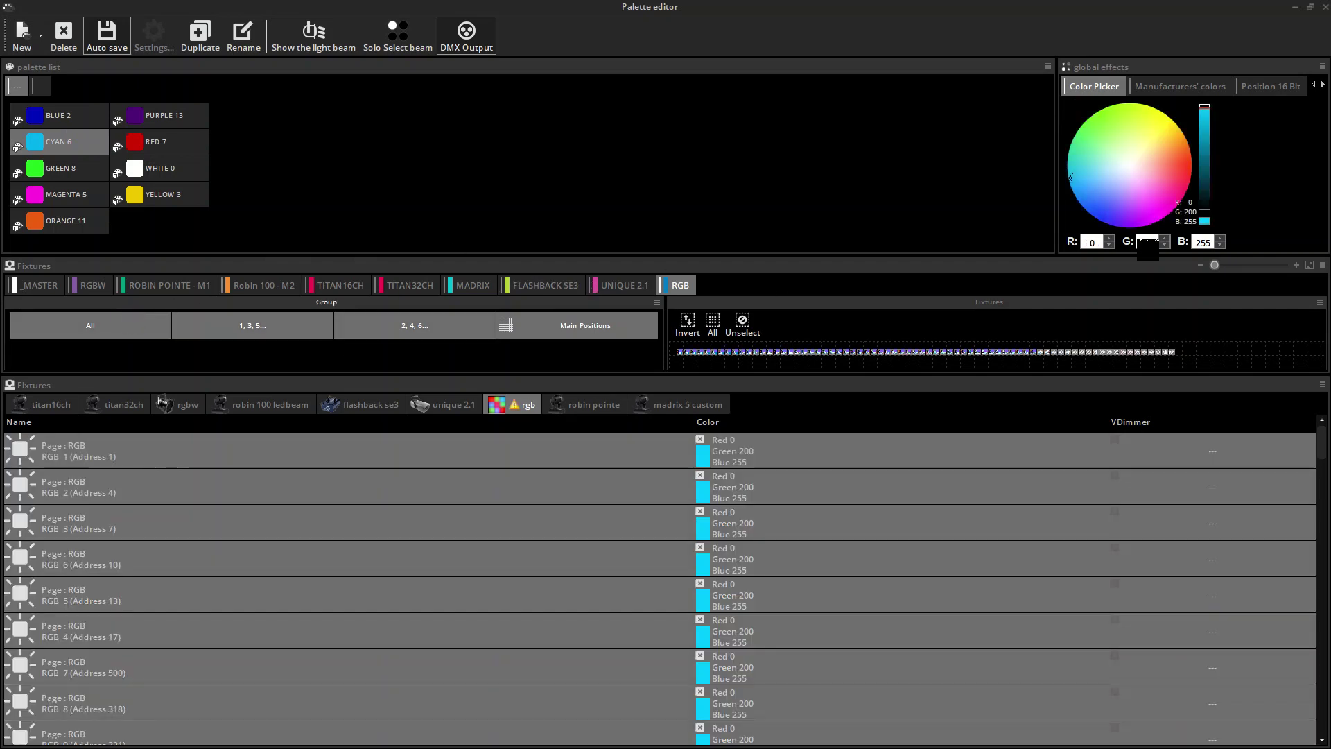
pyautogui.click(1165, 245)
pyautogui.click(1166, 238)
pyautogui.click(1325, 9)
pyautogui.click(1323, 10)
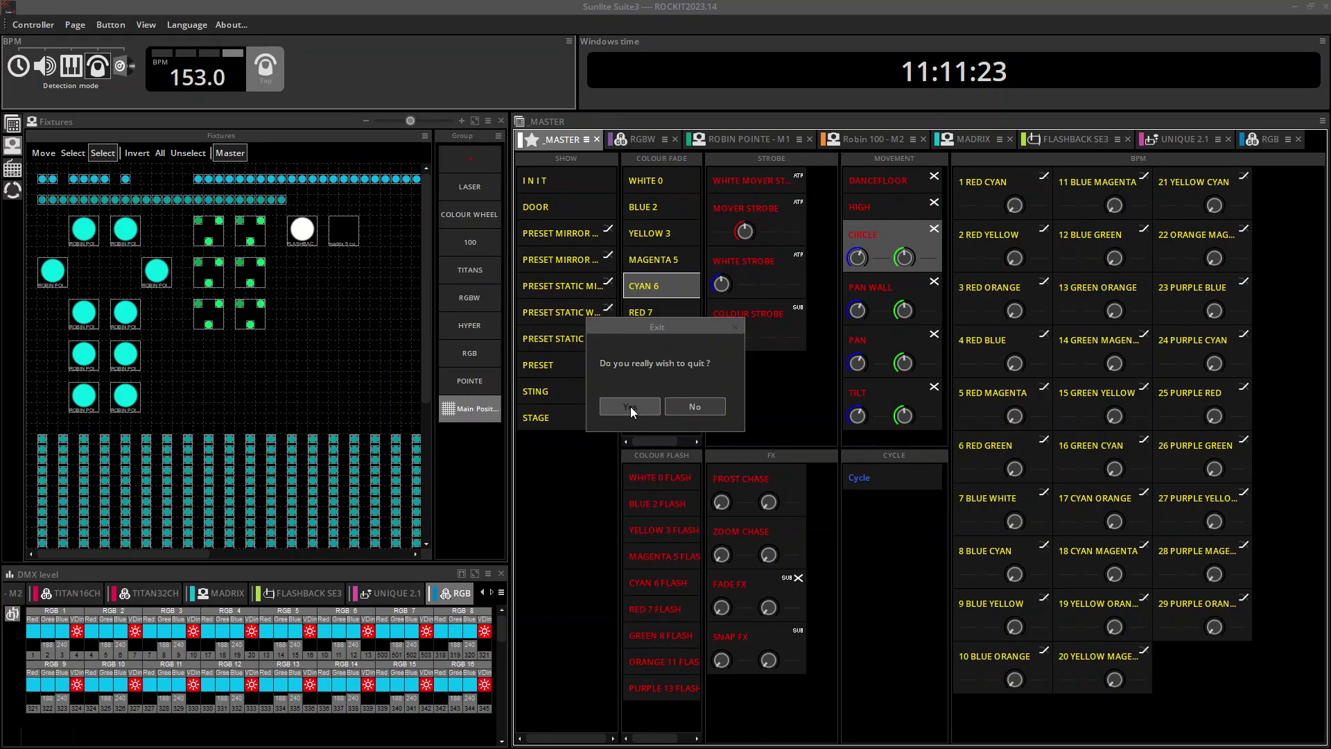
pyautogui.click(693, 407)
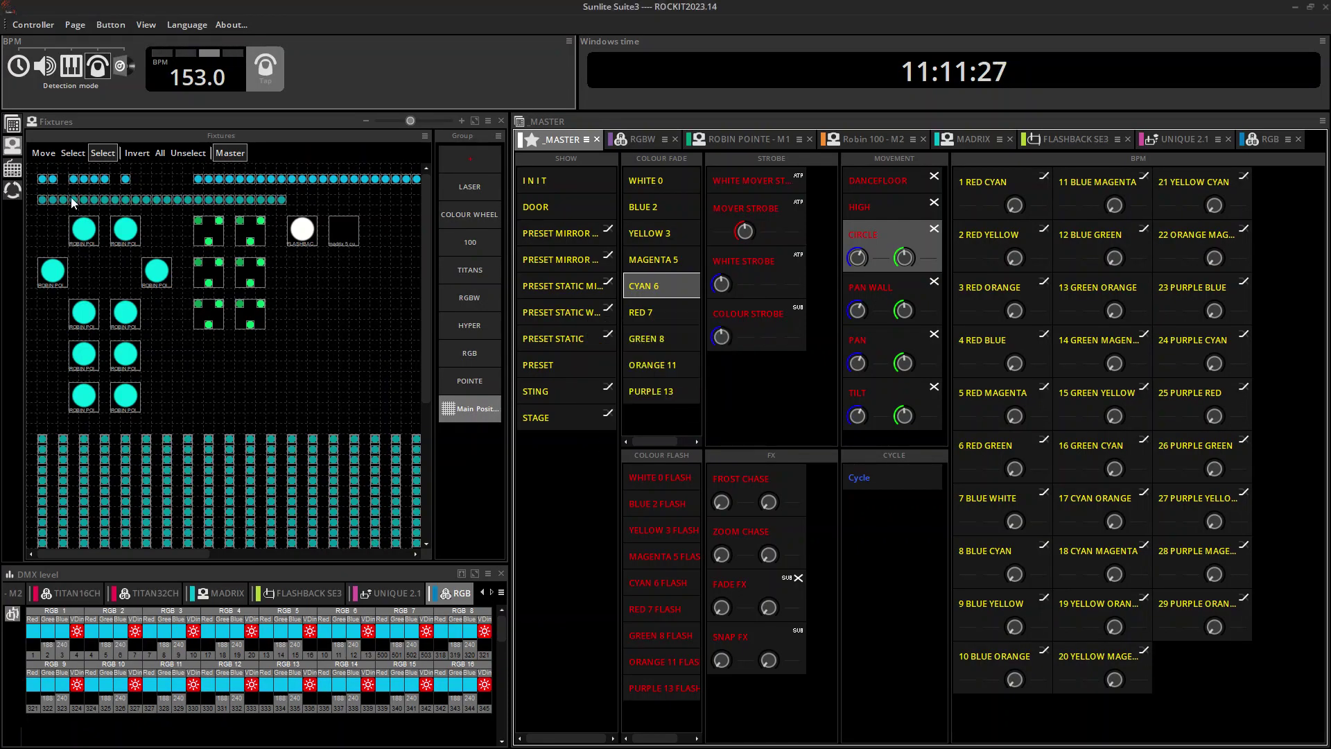
# Save the show as ROCKIT2023.14 in the SS3 folder, replacing the existing file
pyautogui.click(41, 27)
pyautogui.click(66, 42)
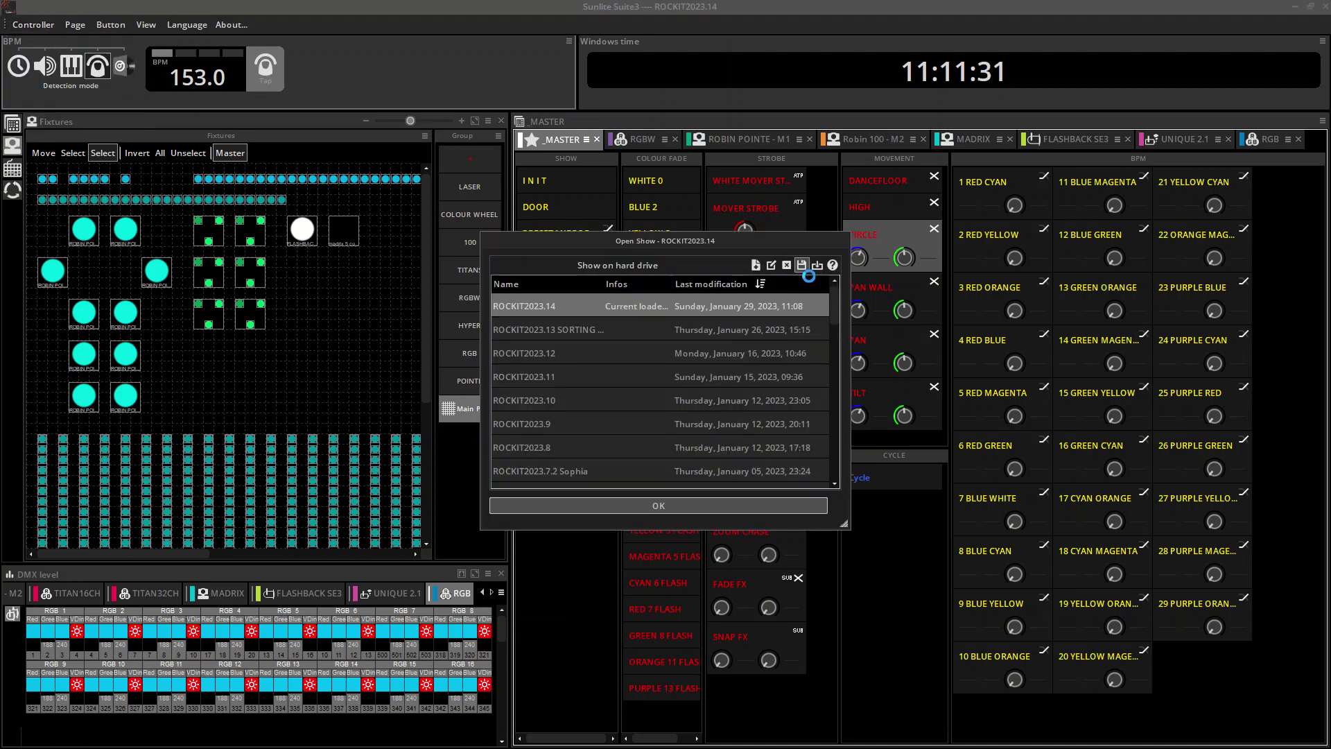
pyautogui.click(802, 264)
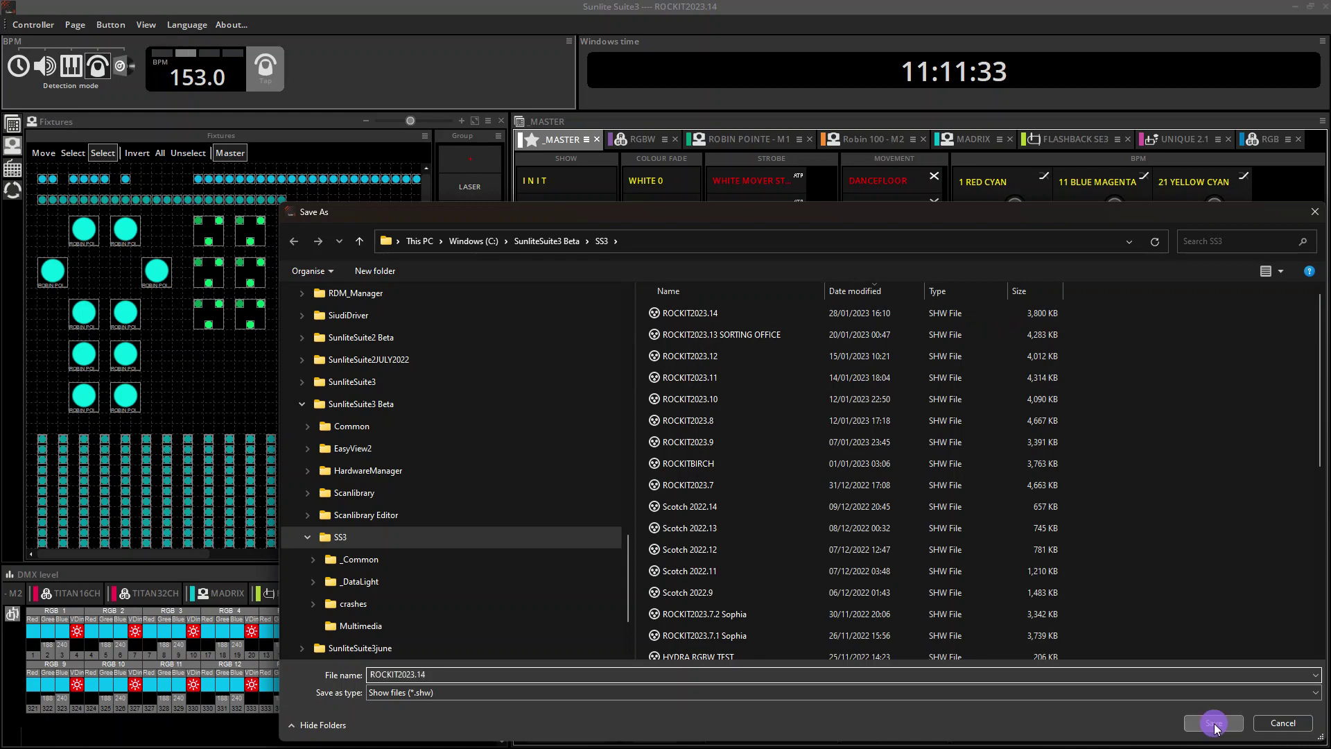
pyautogui.click(1213, 723)
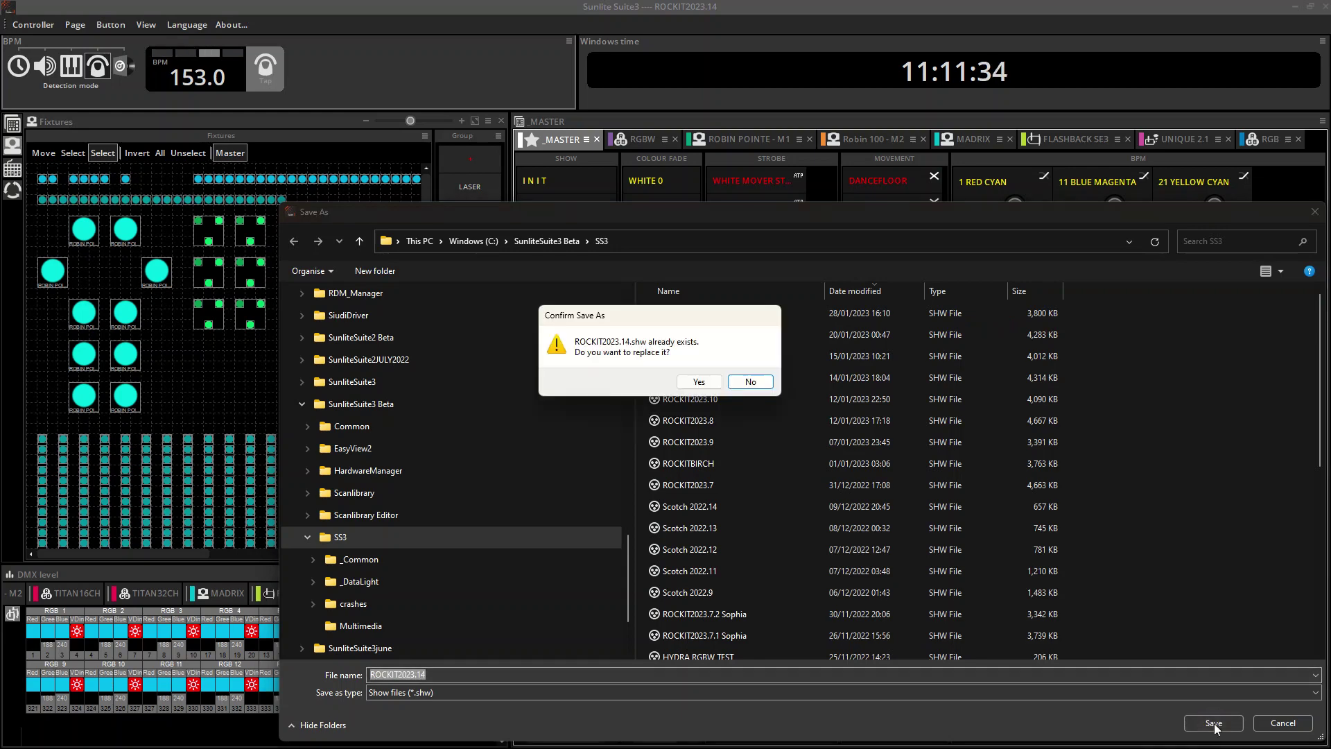
pyautogui.click(706, 383)
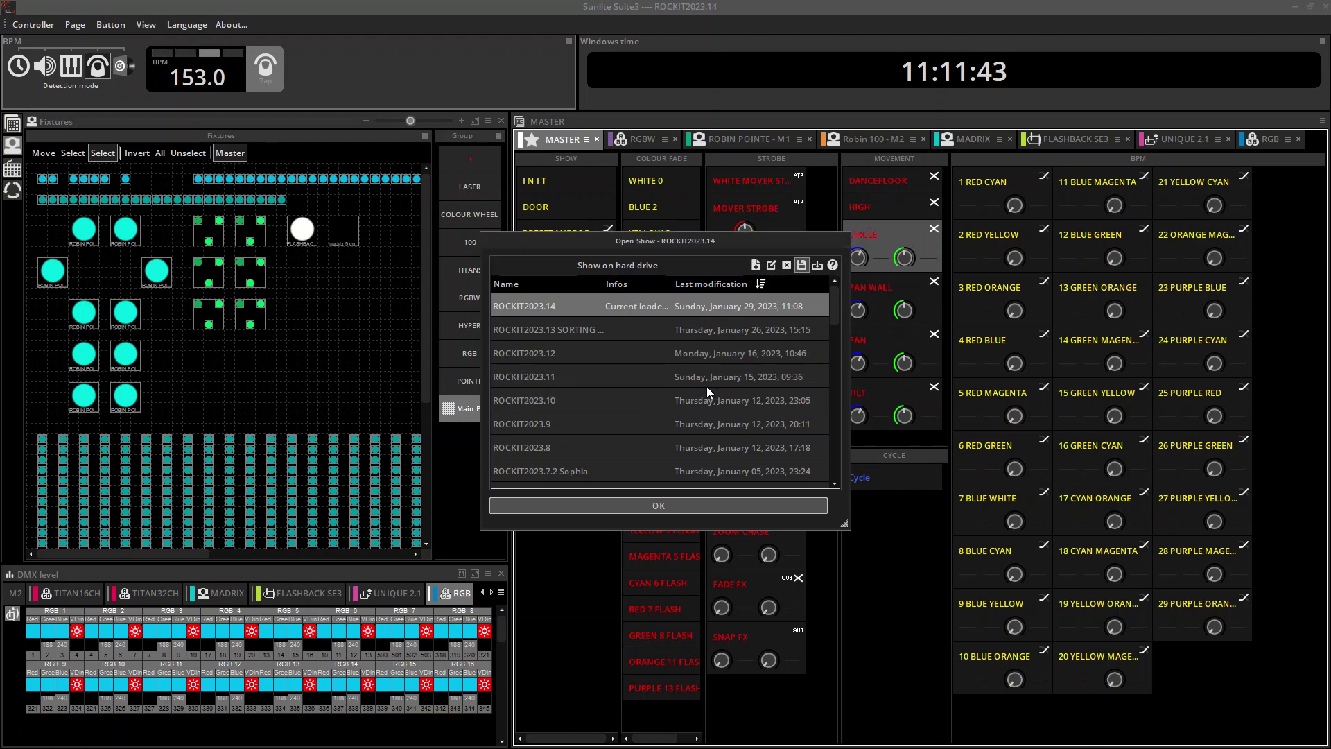
pyautogui.click(700, 497)
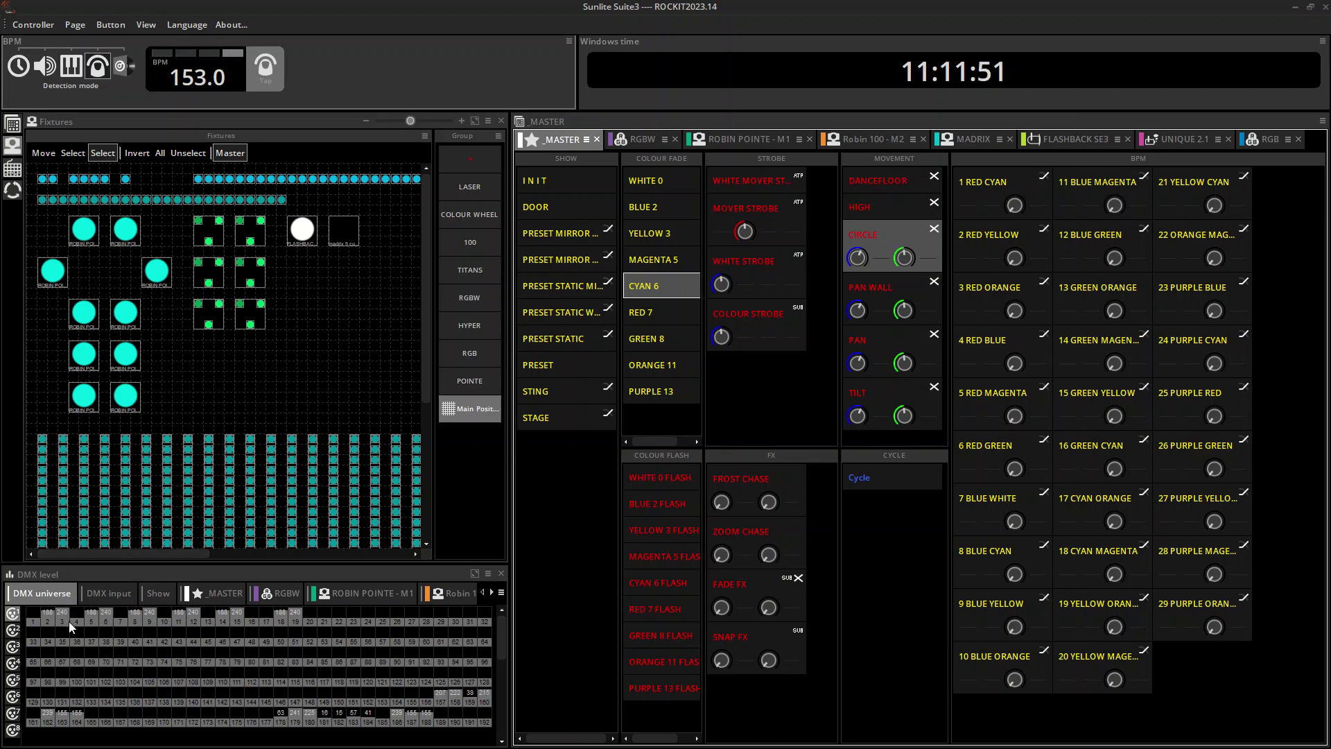
# Quit the lighting software and try to start Sunlite Suite 3 again
pyautogui.click(1324, 9)
pyautogui.click(630, 407)
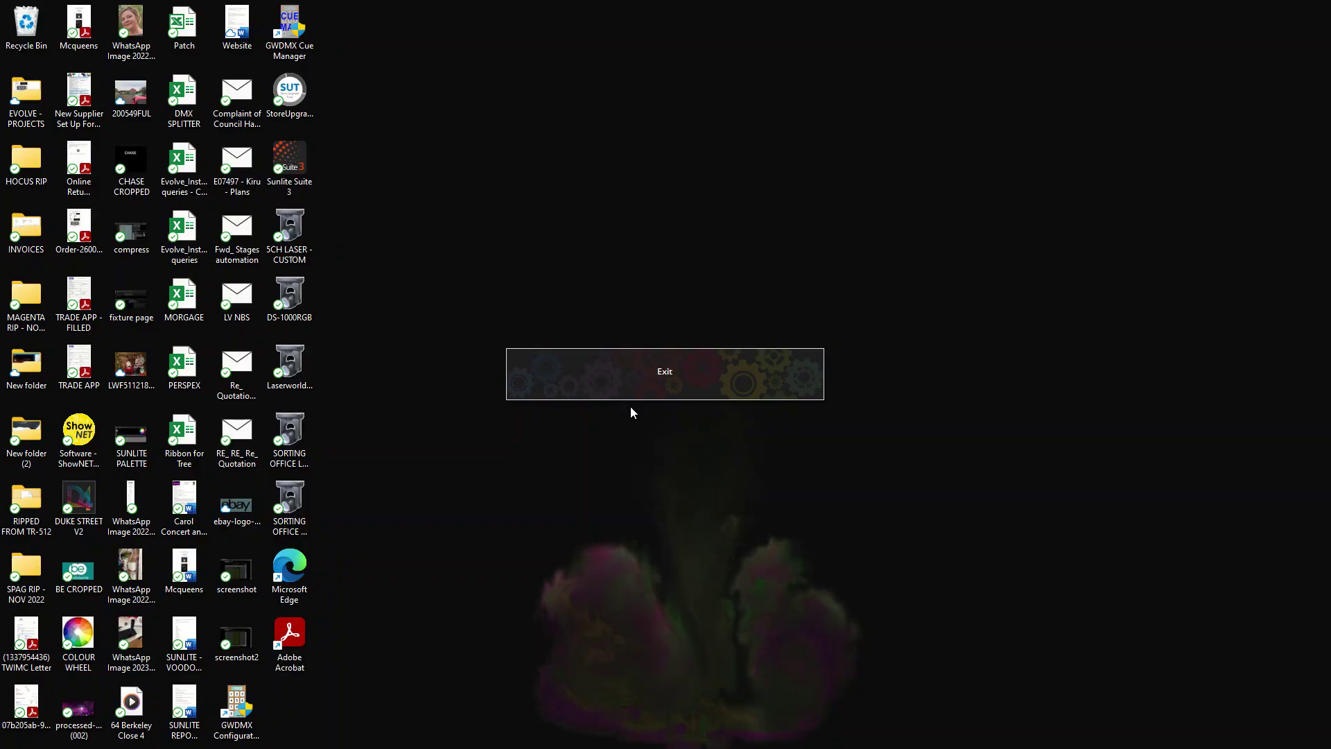
pyautogui.click(643, 736)
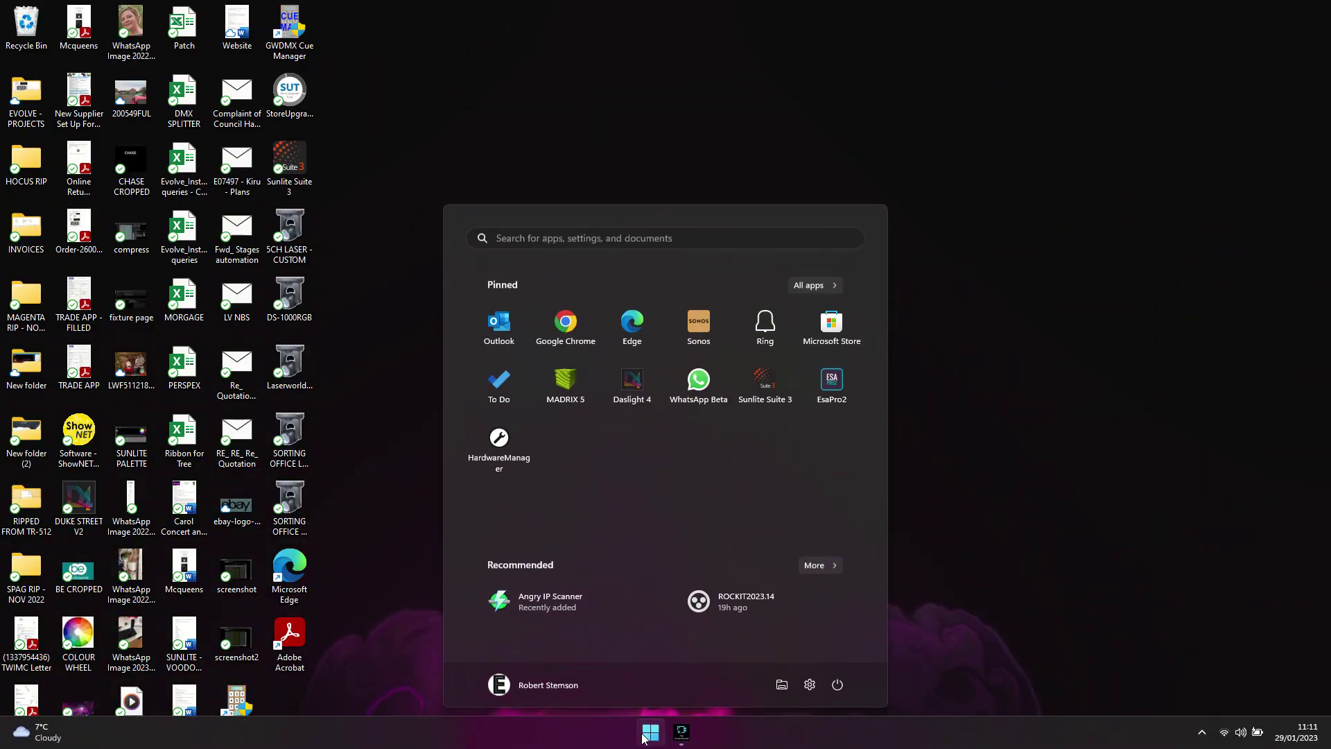
pyautogui.click(764, 386)
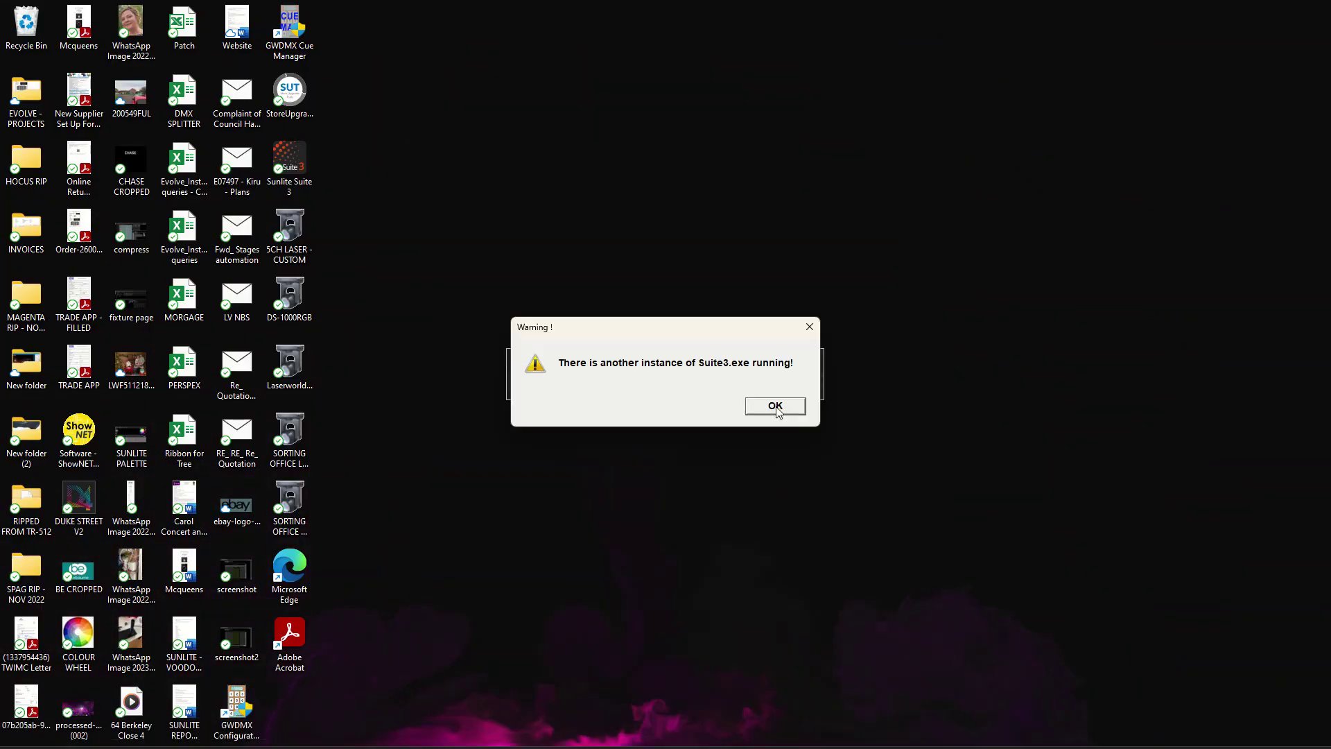
pyautogui.click(775, 407)
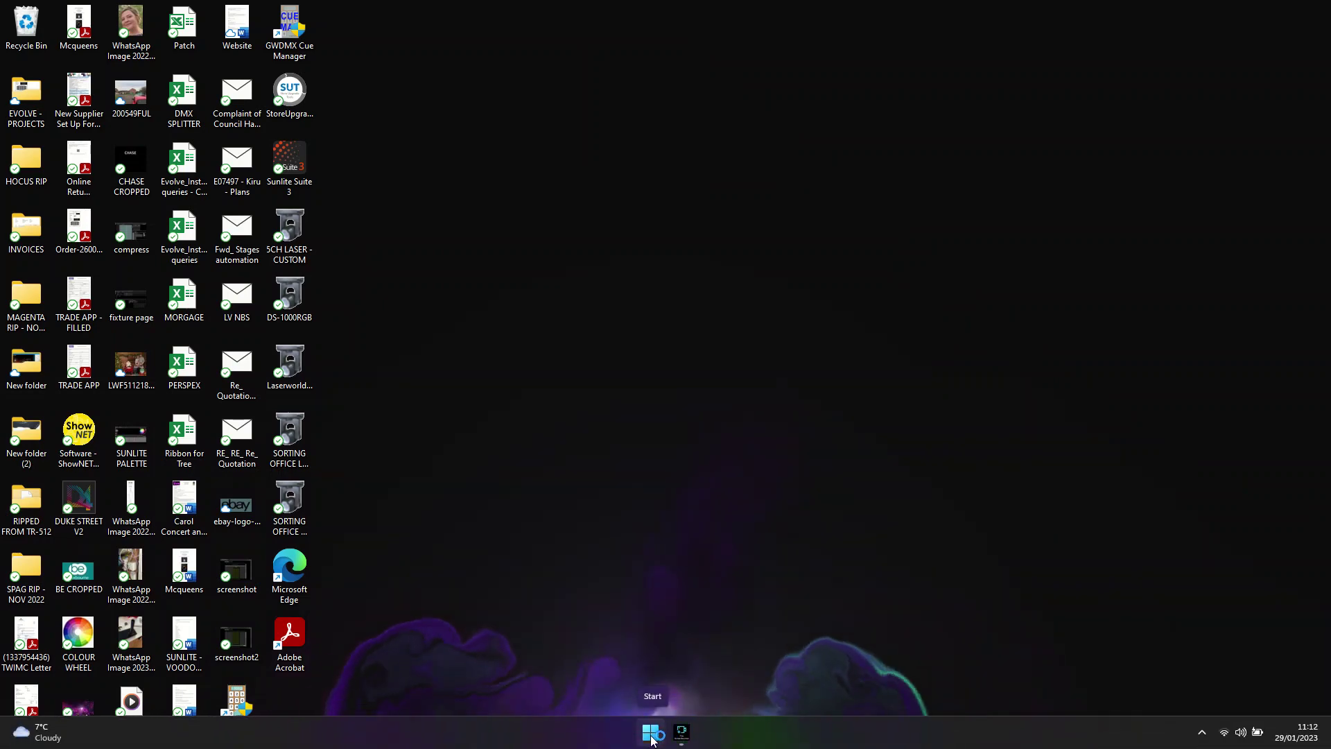
# Start Sunlite Suite 3 and load the ROCKIT2023.14 show
pyautogui.click(652, 737)
pyautogui.click(775, 395)
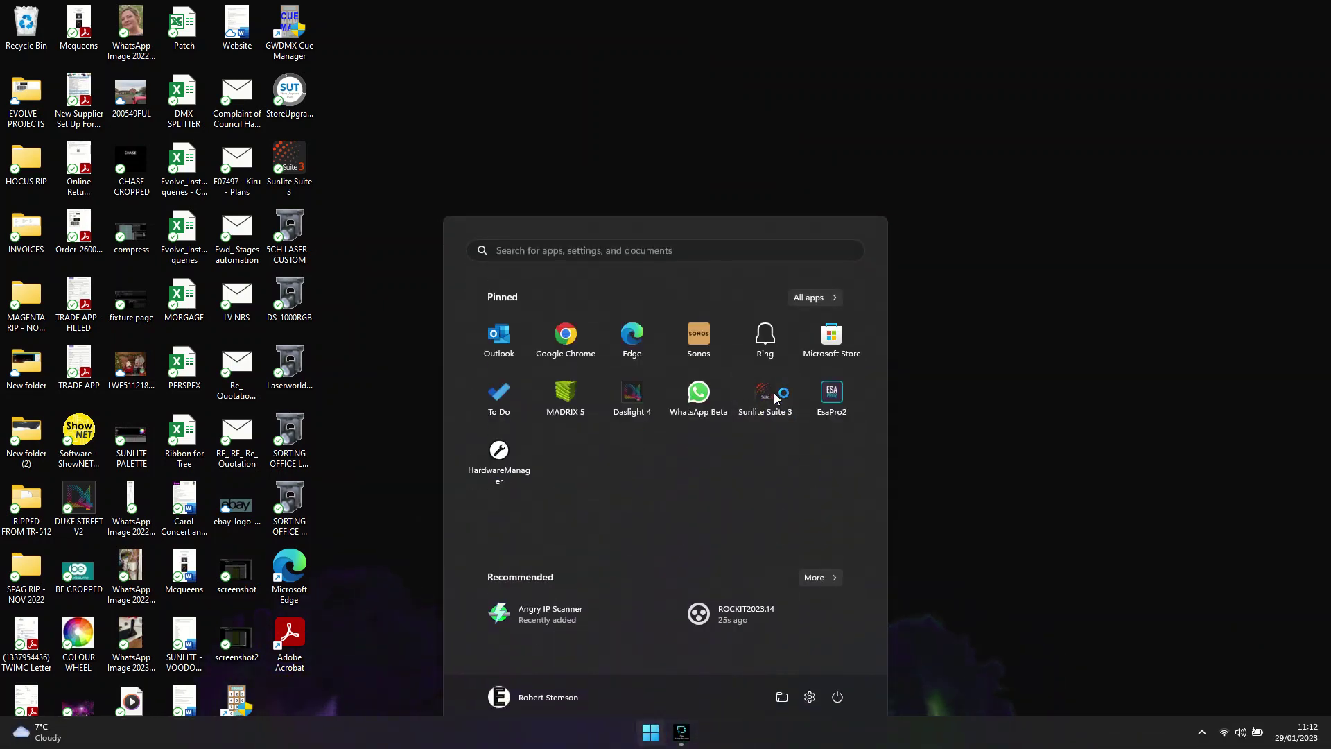
pyautogui.click(772, 405)
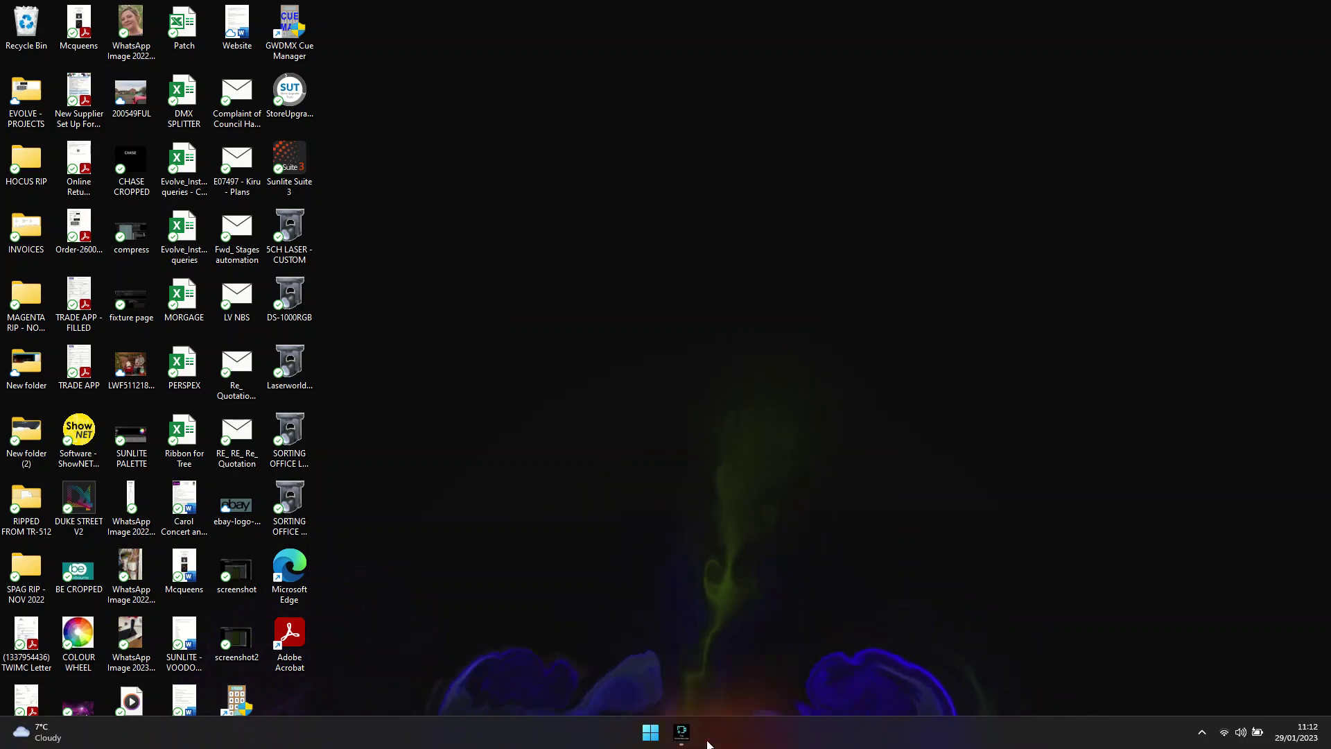
pyautogui.click(650, 732)
pyautogui.click(775, 388)
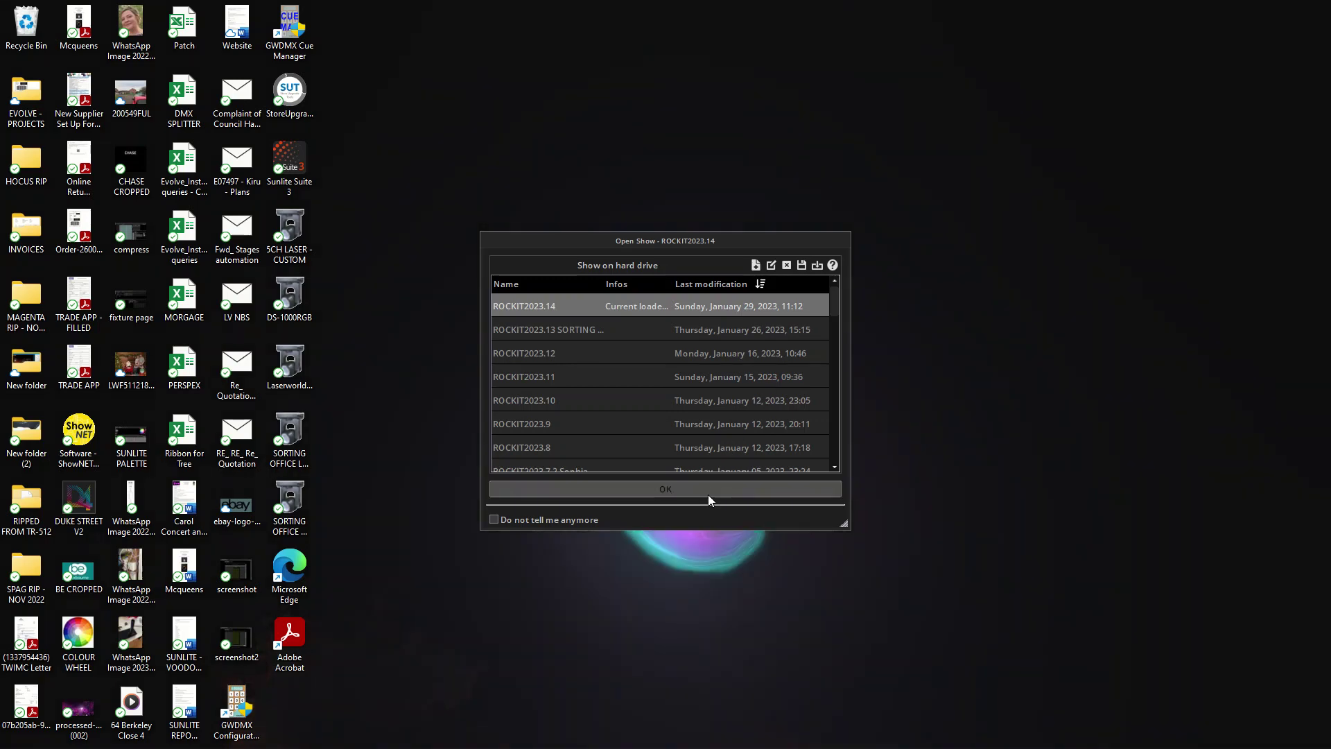
pyautogui.click(696, 489)
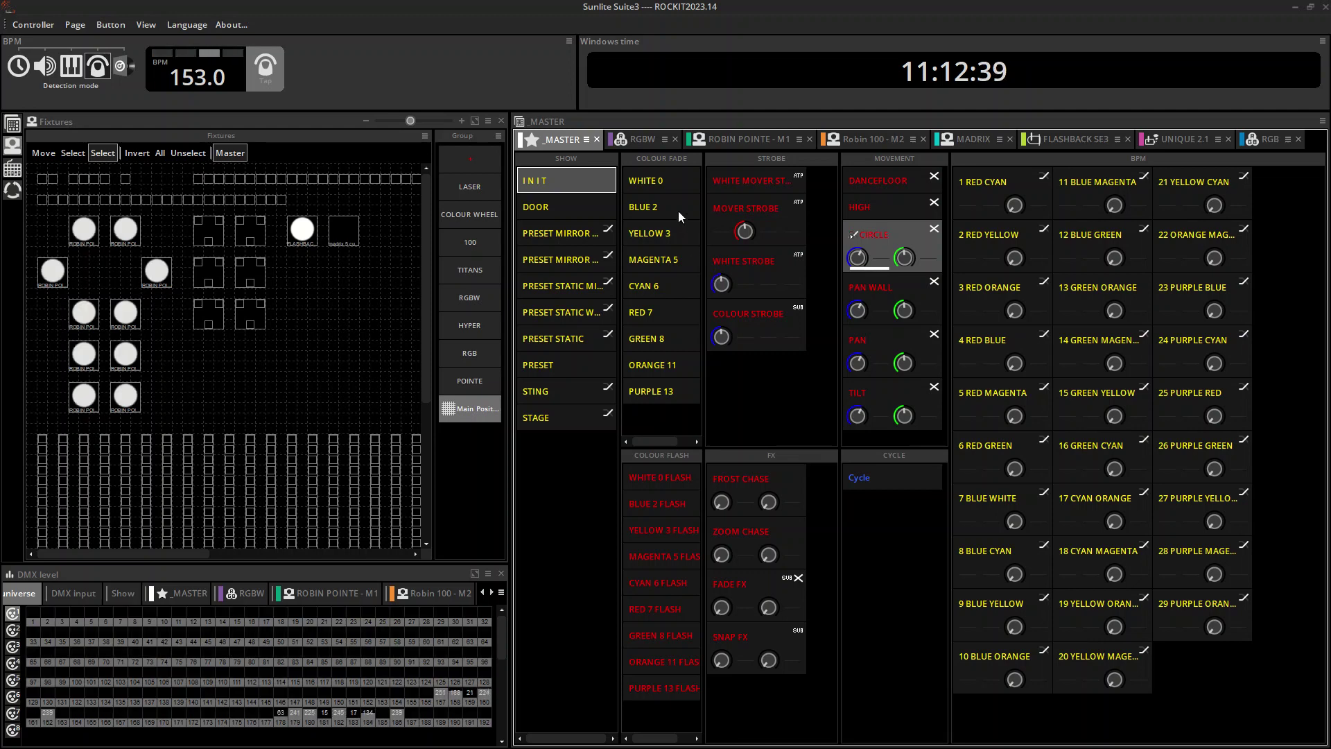
# Activate the CYAN 6 colour fade and display the DMX levels of the RGB fixtures
pyautogui.click(661, 275)
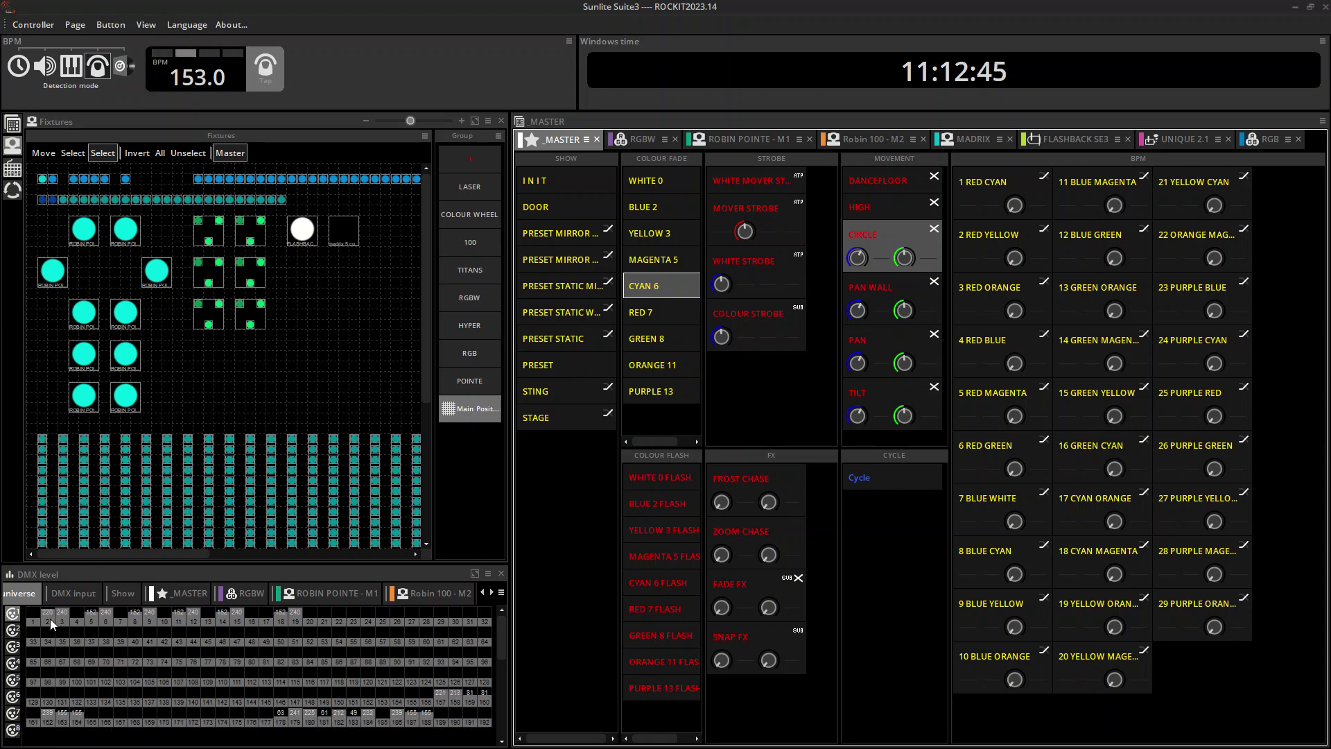
pyautogui.click(492, 593)
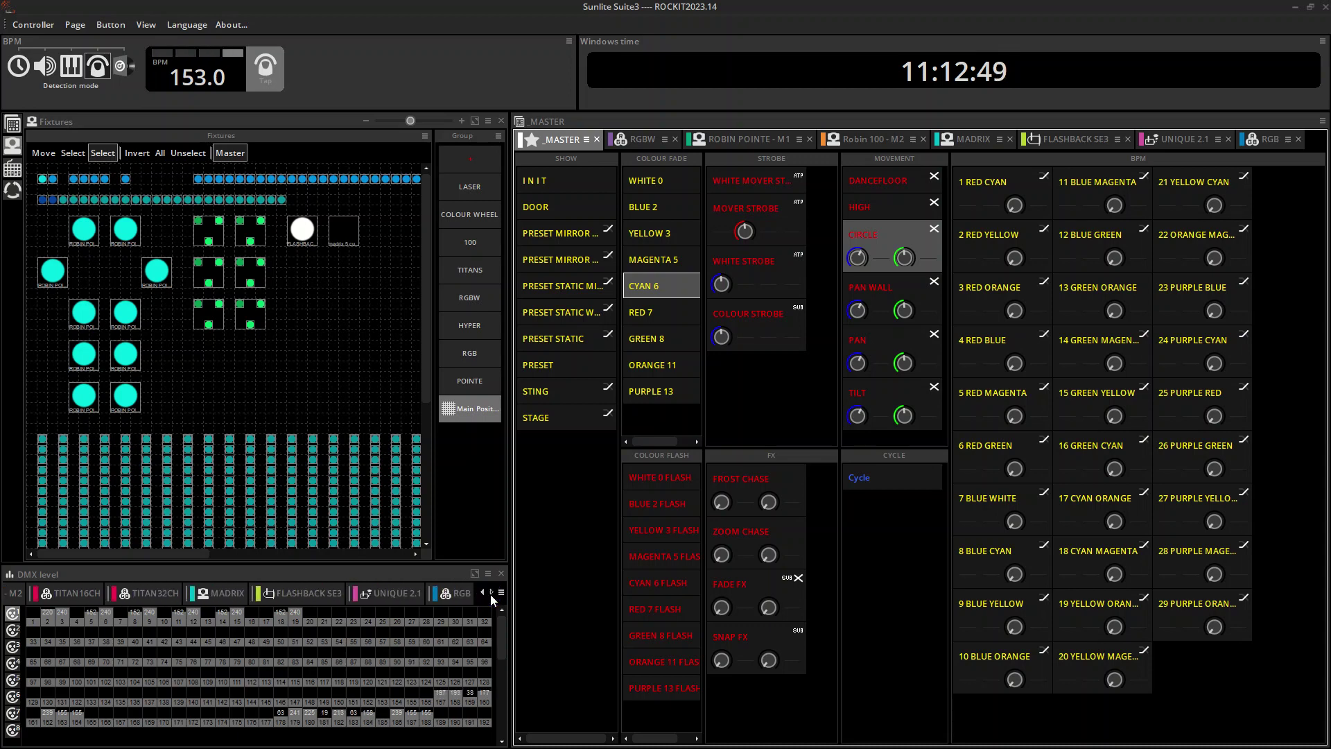
pyautogui.click(458, 592)
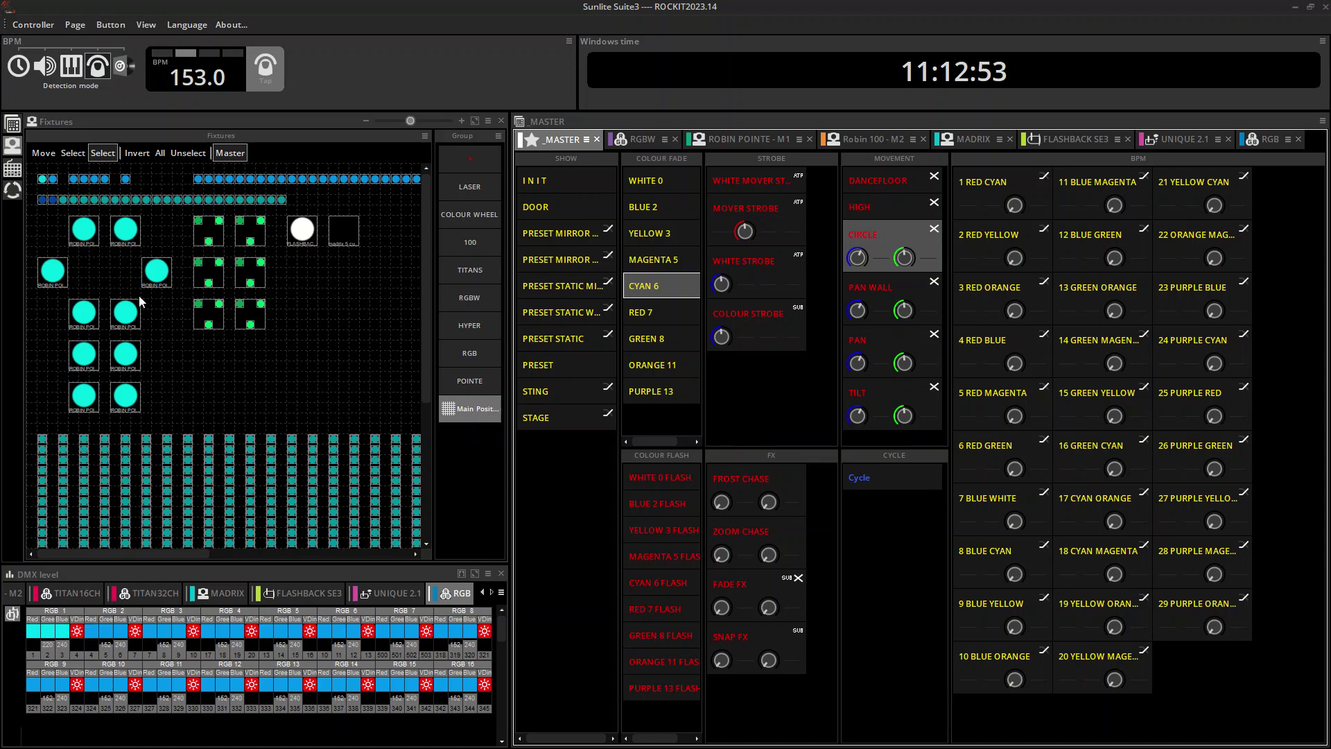
# Open the palette editor
pyautogui.click(160, 29)
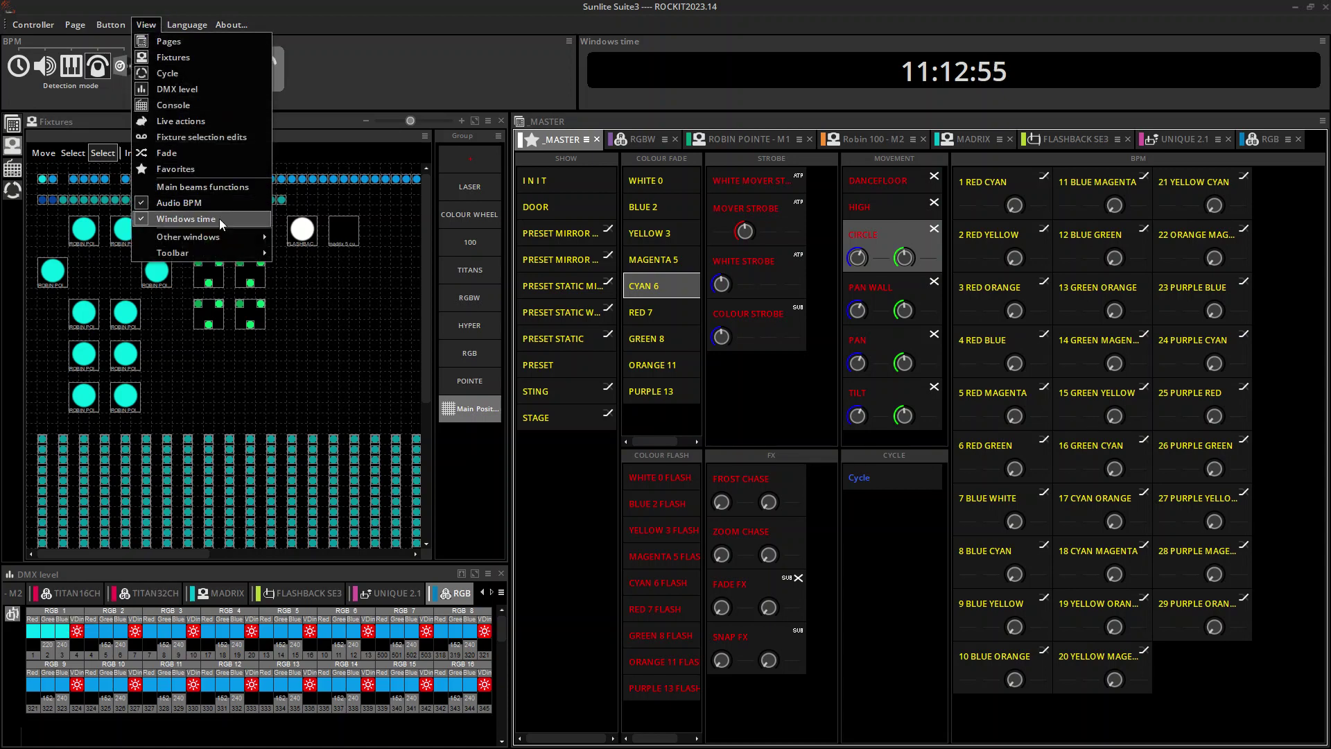
pyautogui.moveTo(223, 236)
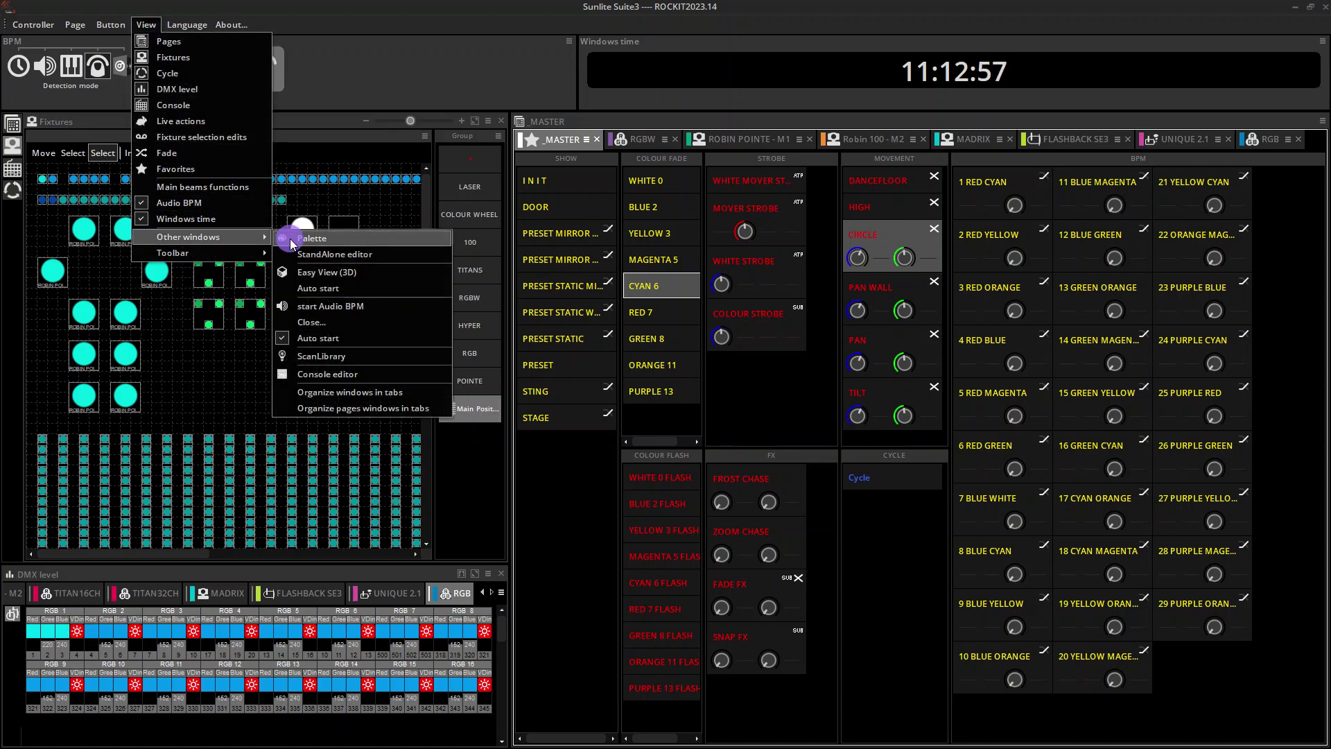
pyautogui.click(290, 238)
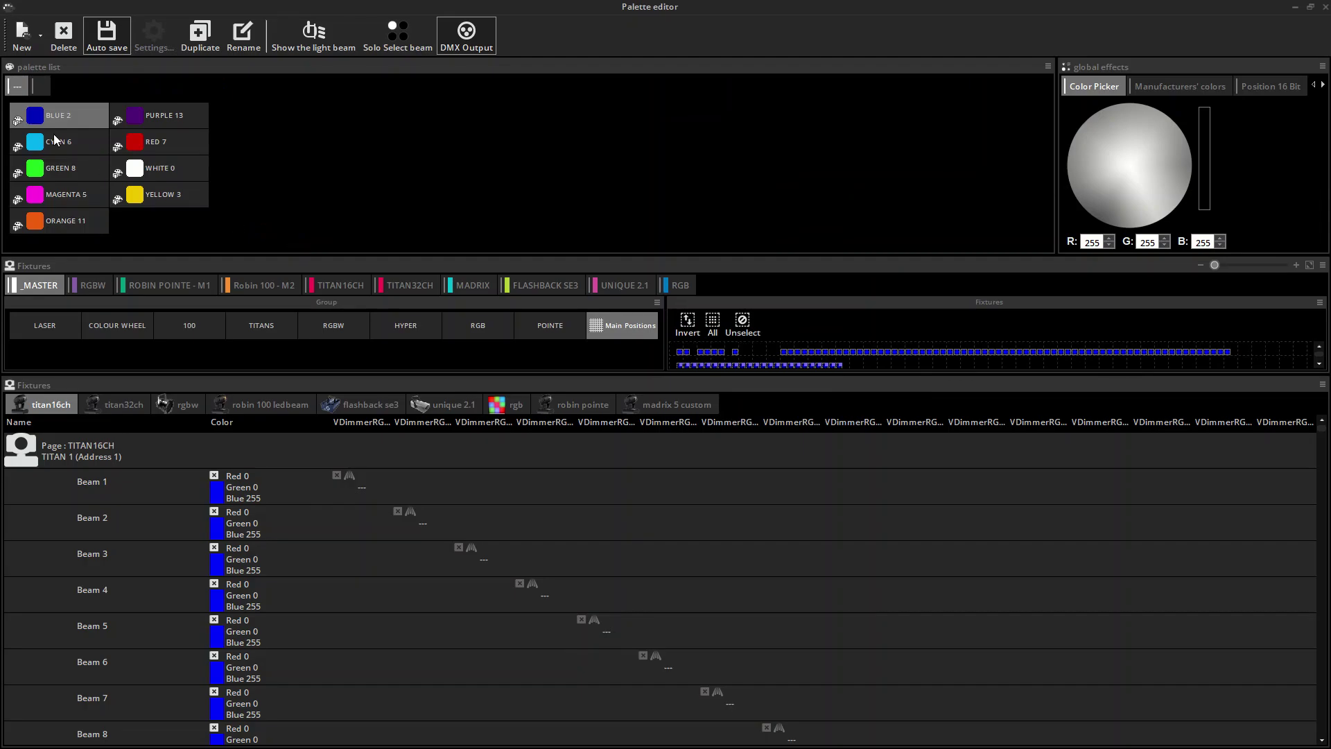
# Display the CYAN 6 palette's stored colour values for the RGB fixtures
pyautogui.click(55, 140)
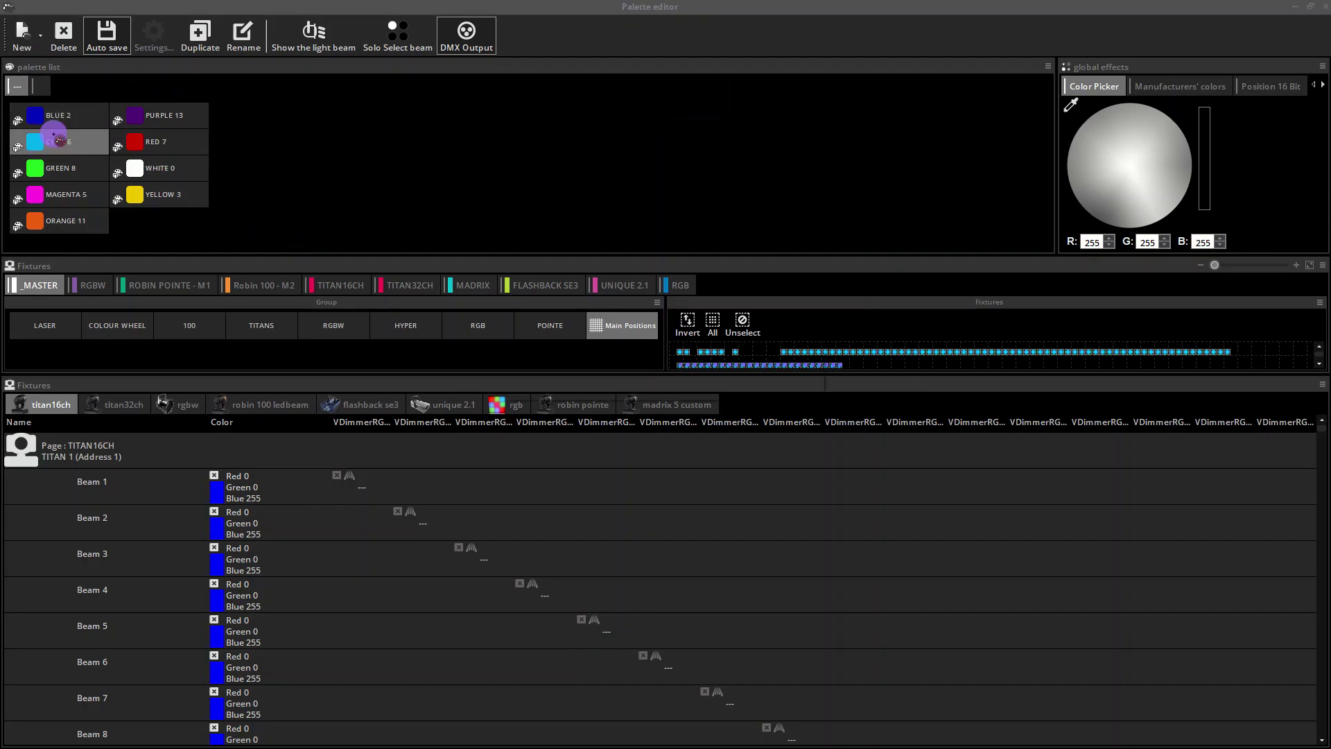
pyautogui.click(679, 286)
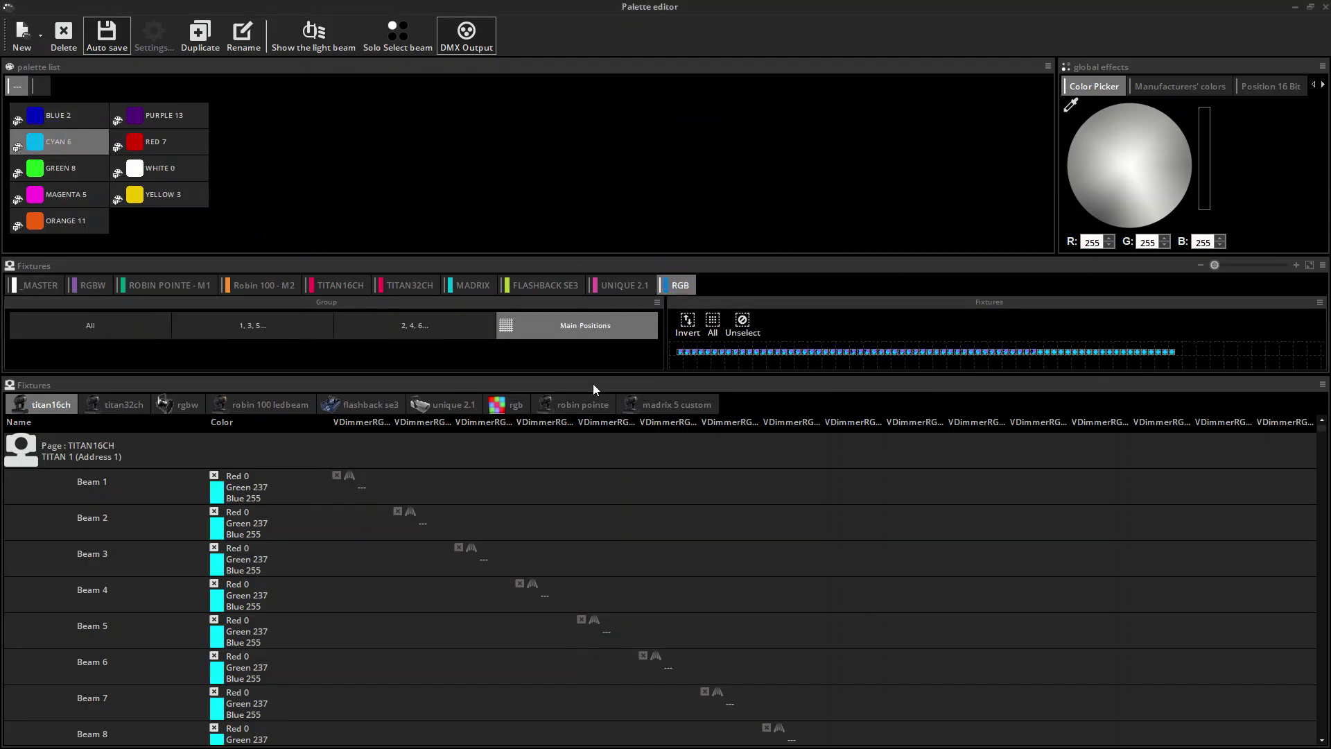
pyautogui.click(506, 405)
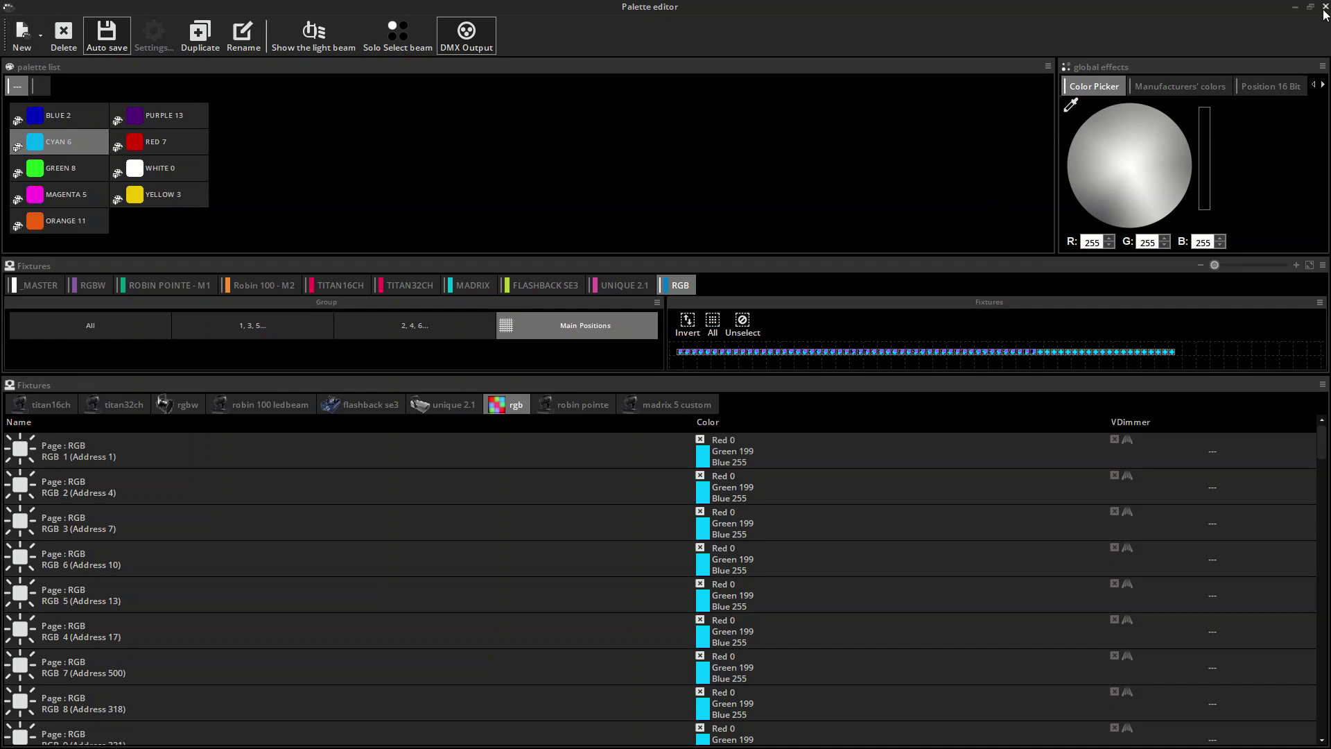
# Keep auto save enabled and close the palette editor
pyautogui.click(111, 42)
pyautogui.click(127, 52)
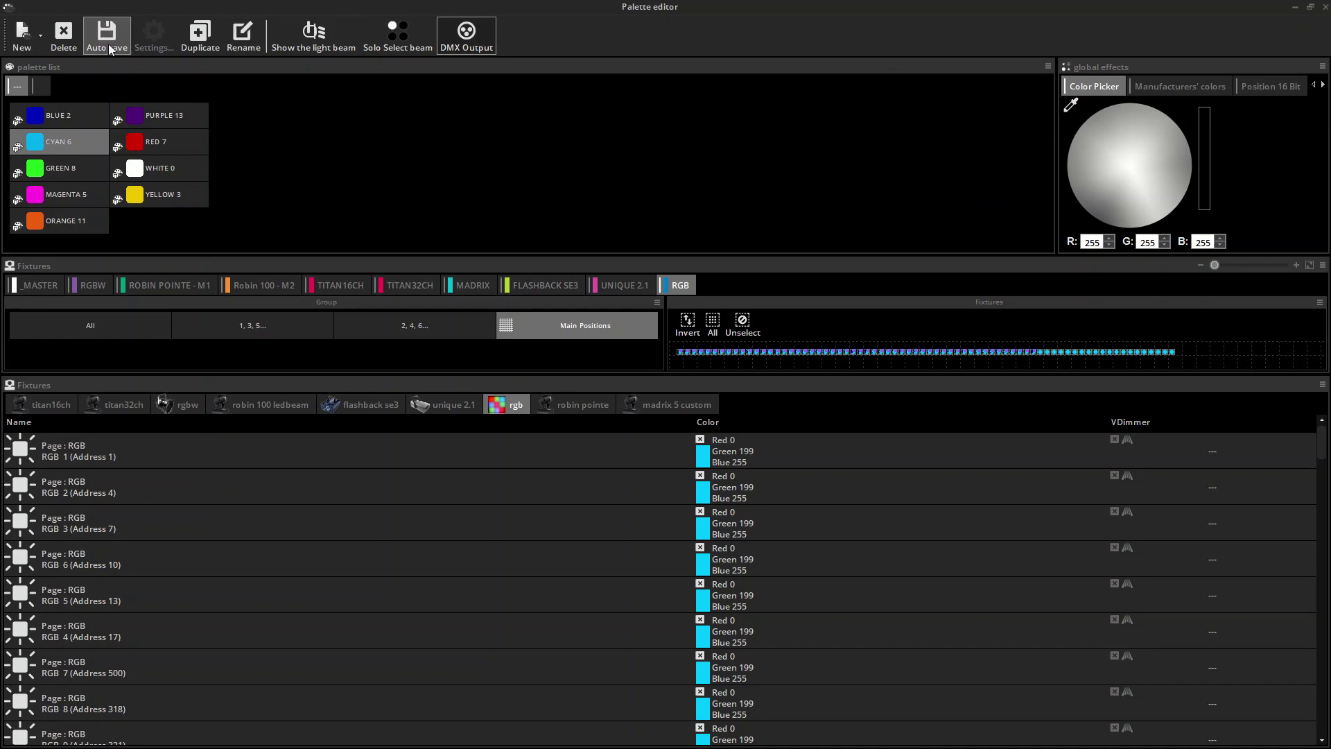
pyautogui.click(1324, 8)
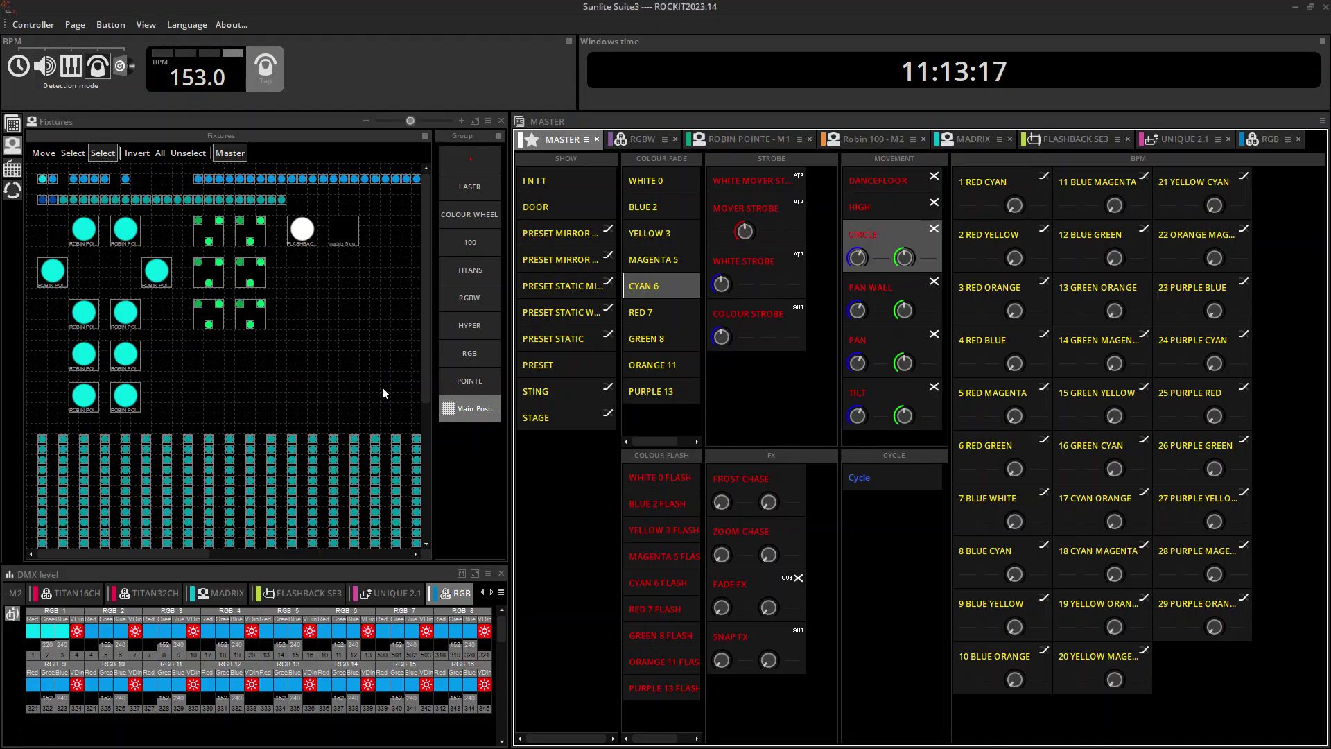
# Switch the master colour fade to MAGENTA 5 and back to CYAN 6 to check the RGB fixtures' DMX levels
pyautogui.click(665, 259)
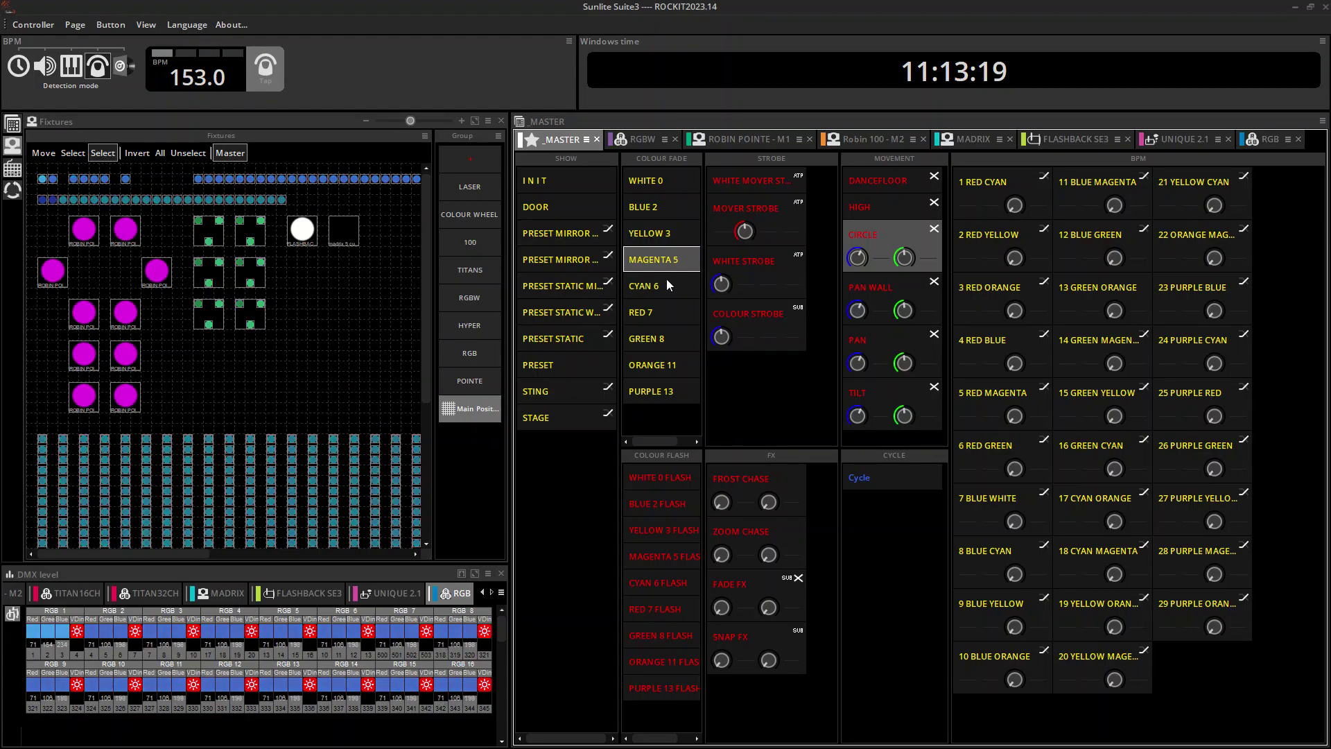
pyautogui.click(666, 282)
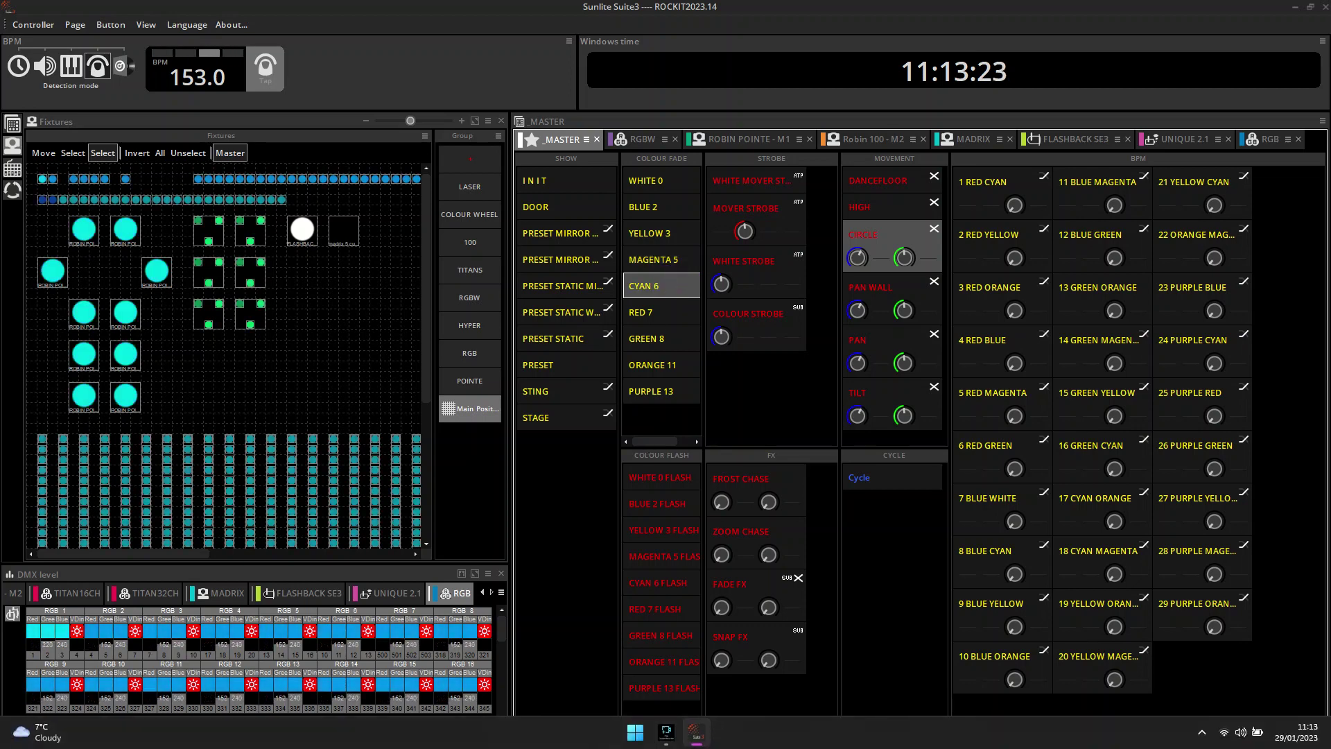
pyautogui.click(666, 734)
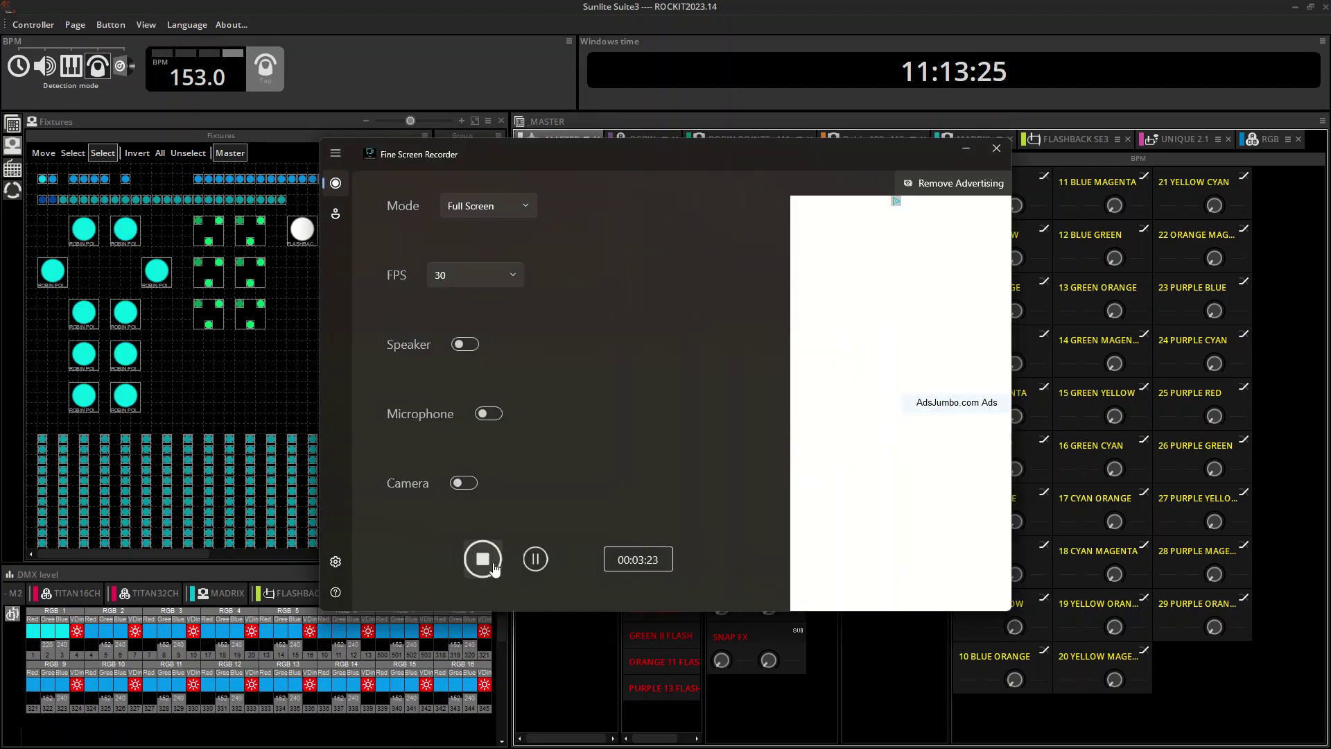